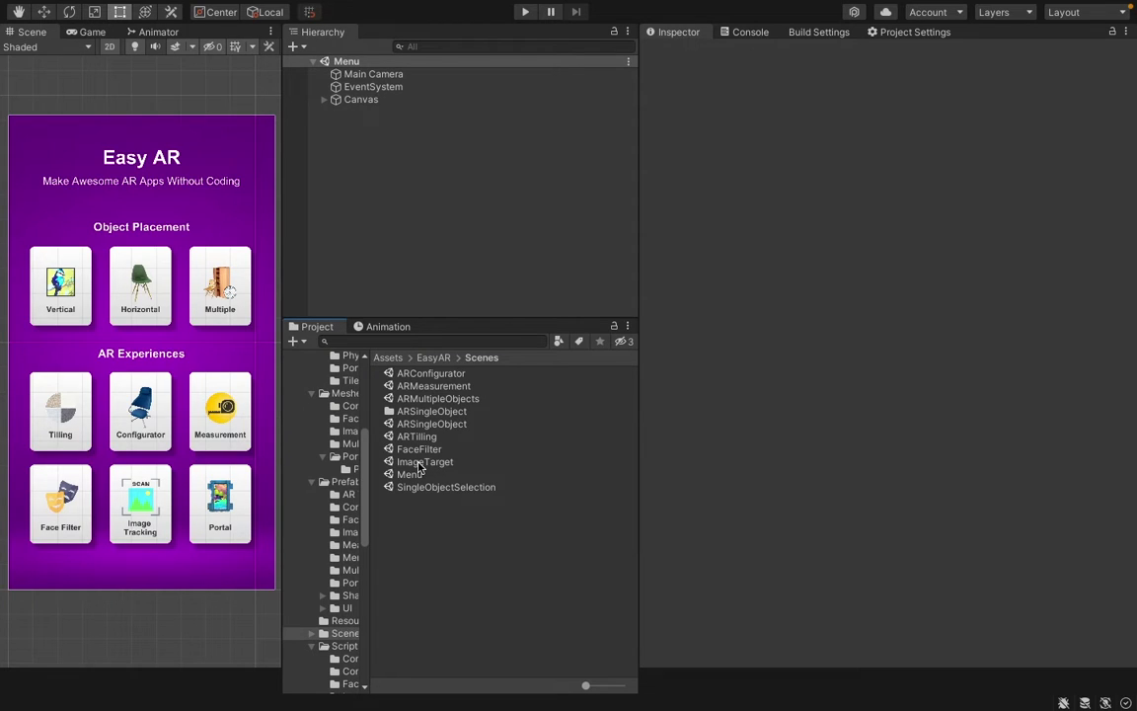
Open the ImageTarget scene and select AR Session Origin to inspect its tracked image manager.
{"action": "left_click", "coordinate": [424, 463]}
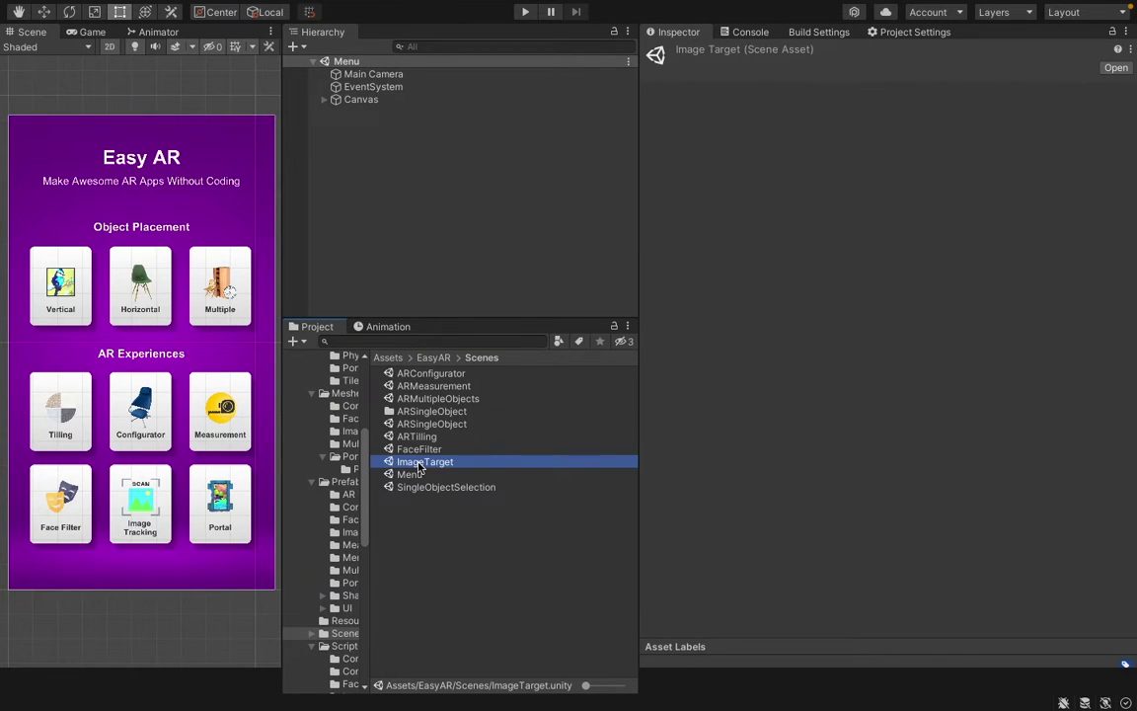
{"action": "double_click", "coordinate": [420, 464]}
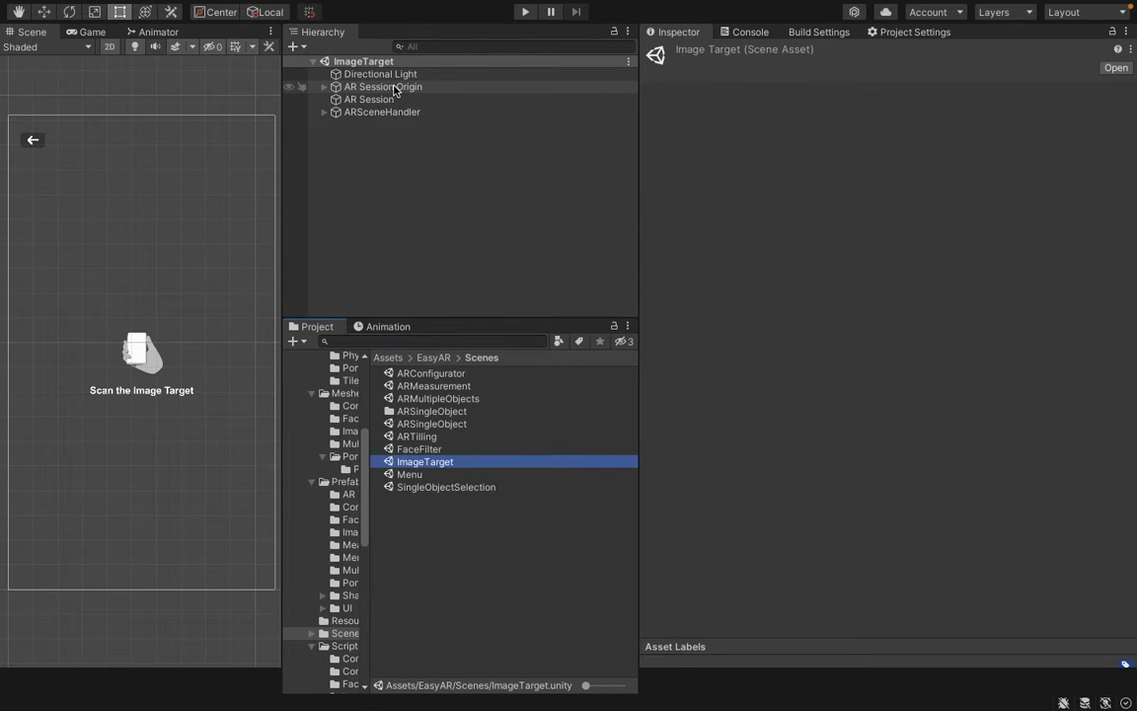
{"action": "left_click", "coordinate": [394, 87]}
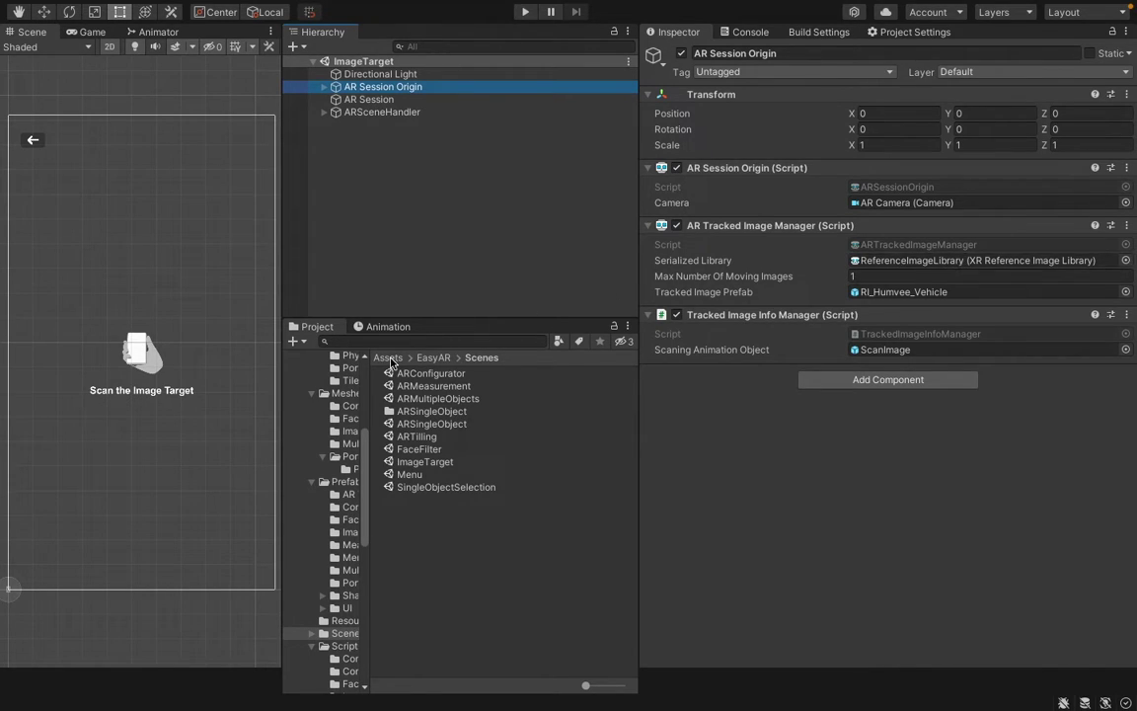
Create a new XR Reference Image Library asset in Assets/EasyAR/Library.
{"action": "left_click", "coordinate": [388, 357]}
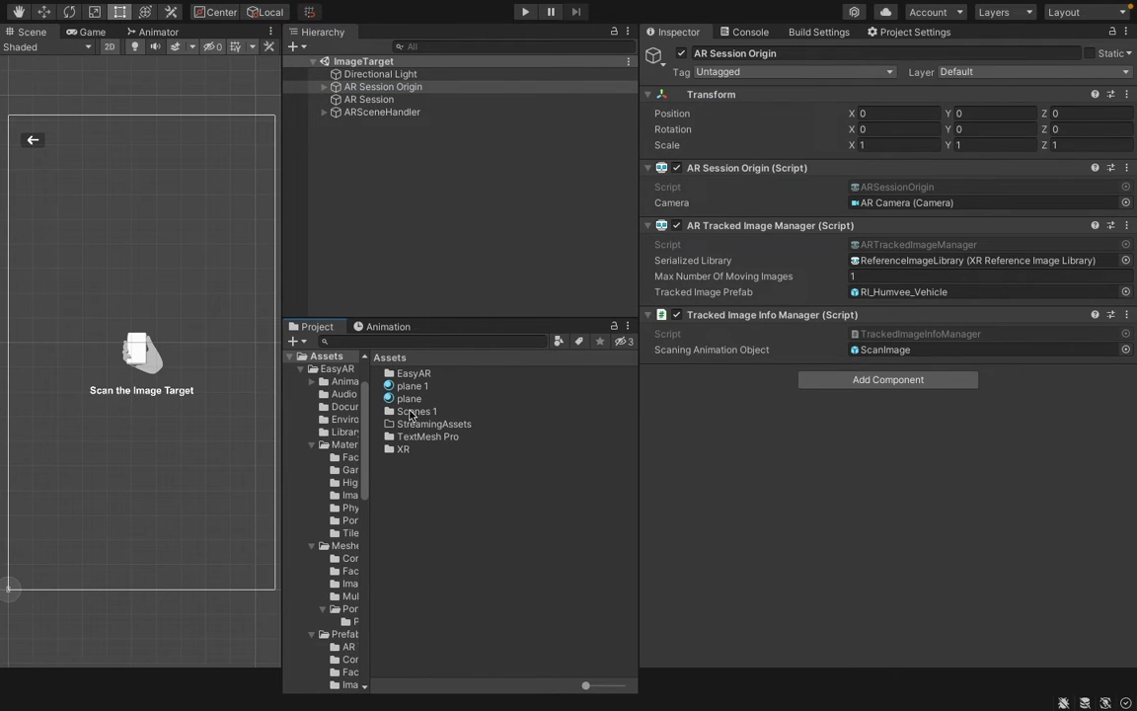
{"action": "double_click", "coordinate": [411, 373]}
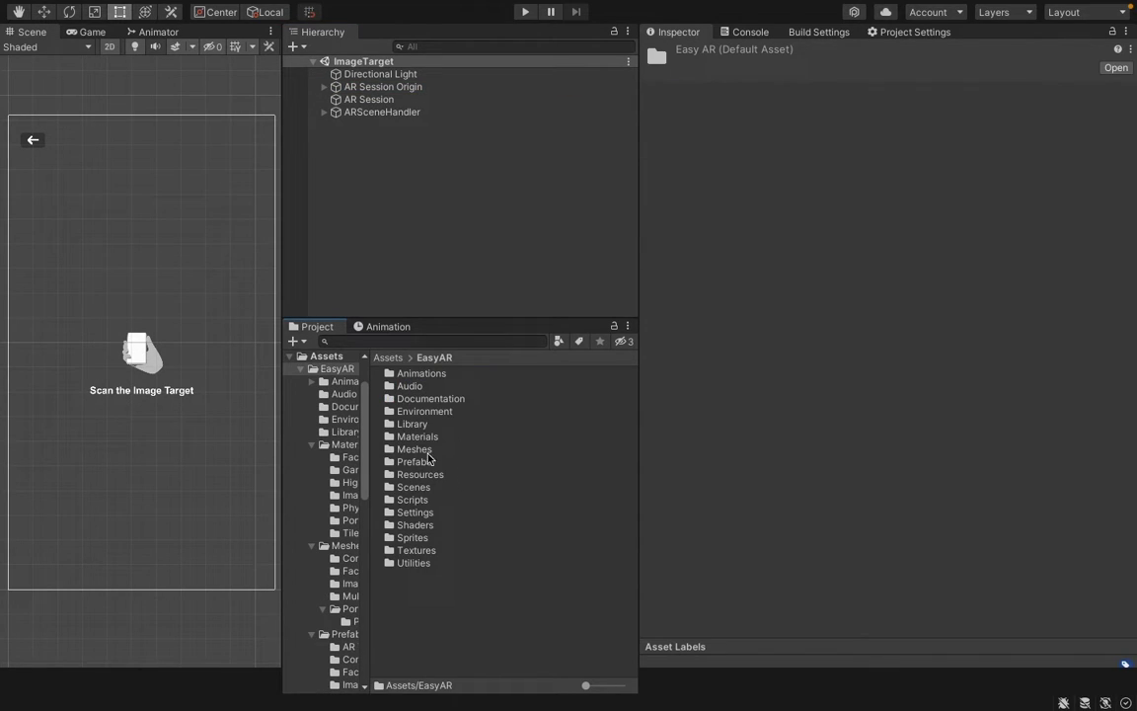
{"action": "double_click", "coordinate": [412, 423]}
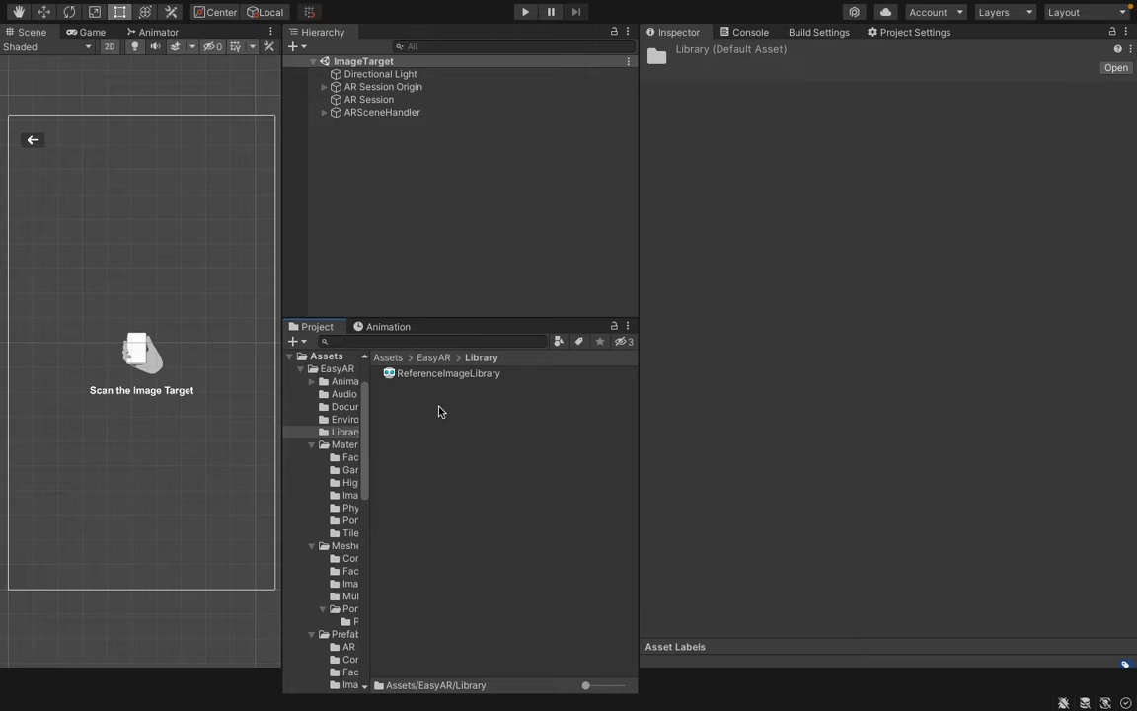
{"action": "right_click", "coordinate": [417, 402]}
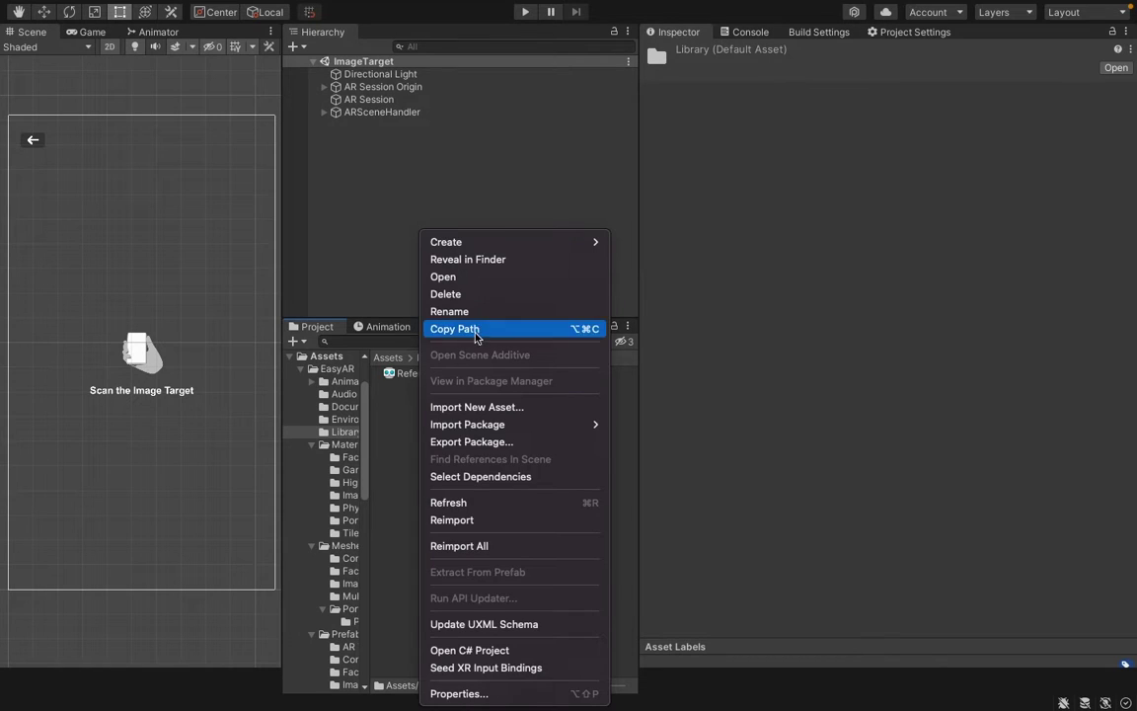
{"action": "mouse_move", "coordinate": [511, 247]}
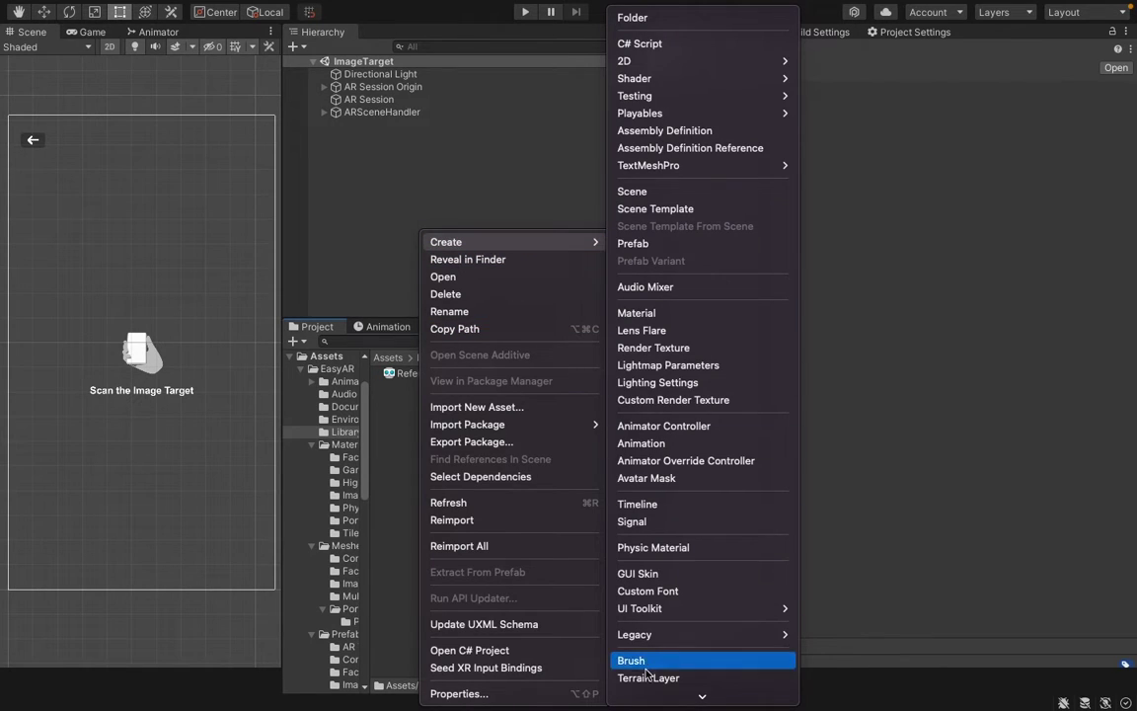
{"action": "mouse_move", "coordinate": [681, 694]}
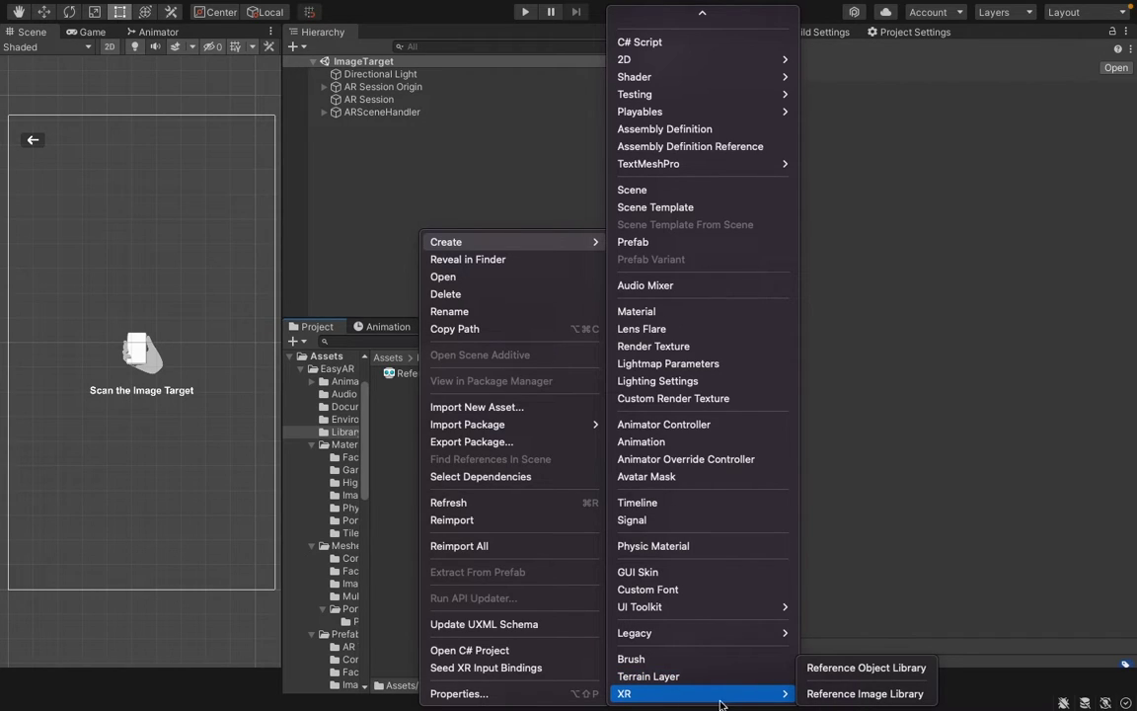
{"action": "left_click", "coordinate": [861, 694]}
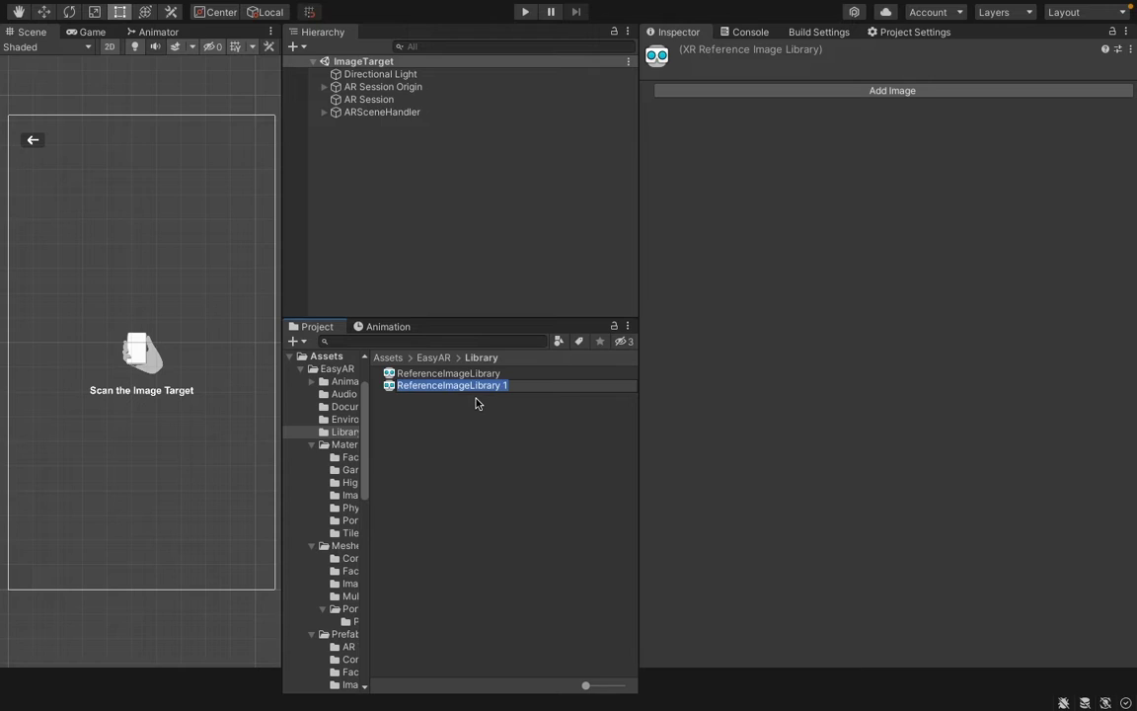
Name the new library asset NewReferenceImageLibrary.
{"action": "type", "text": "NewReferenceImageLibrary"}
{"action": "key", "text": "Return"}
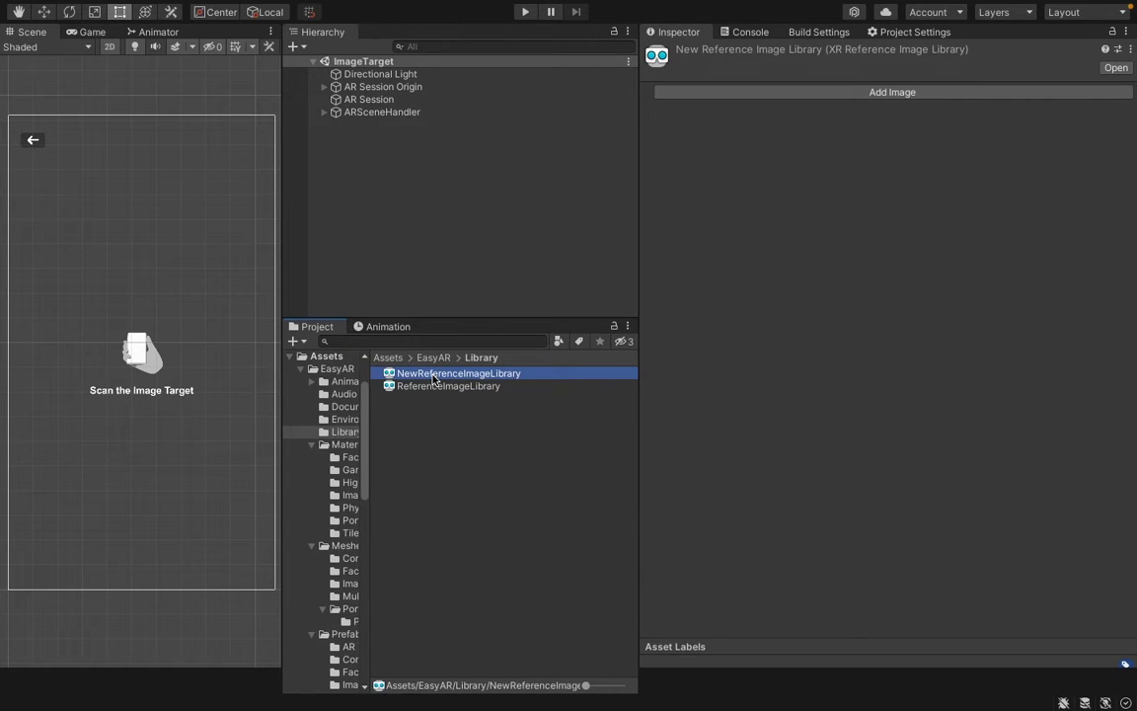
{"action": "key", "text": "F2"}
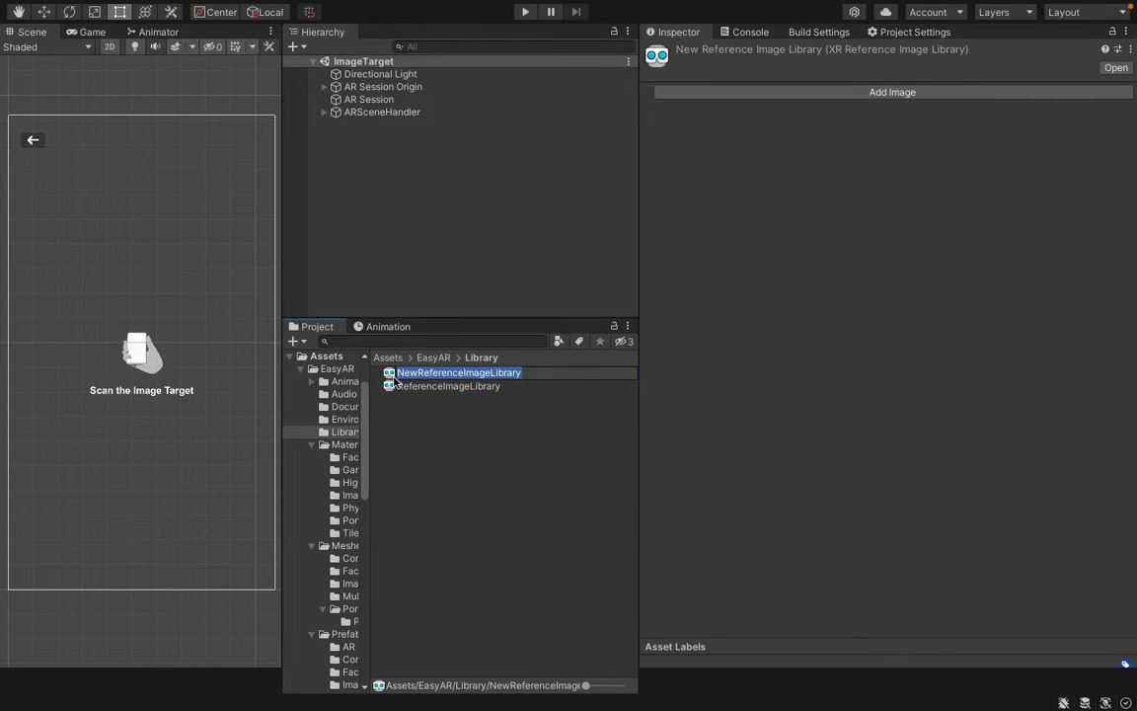
{"action": "key", "text": "Return"}
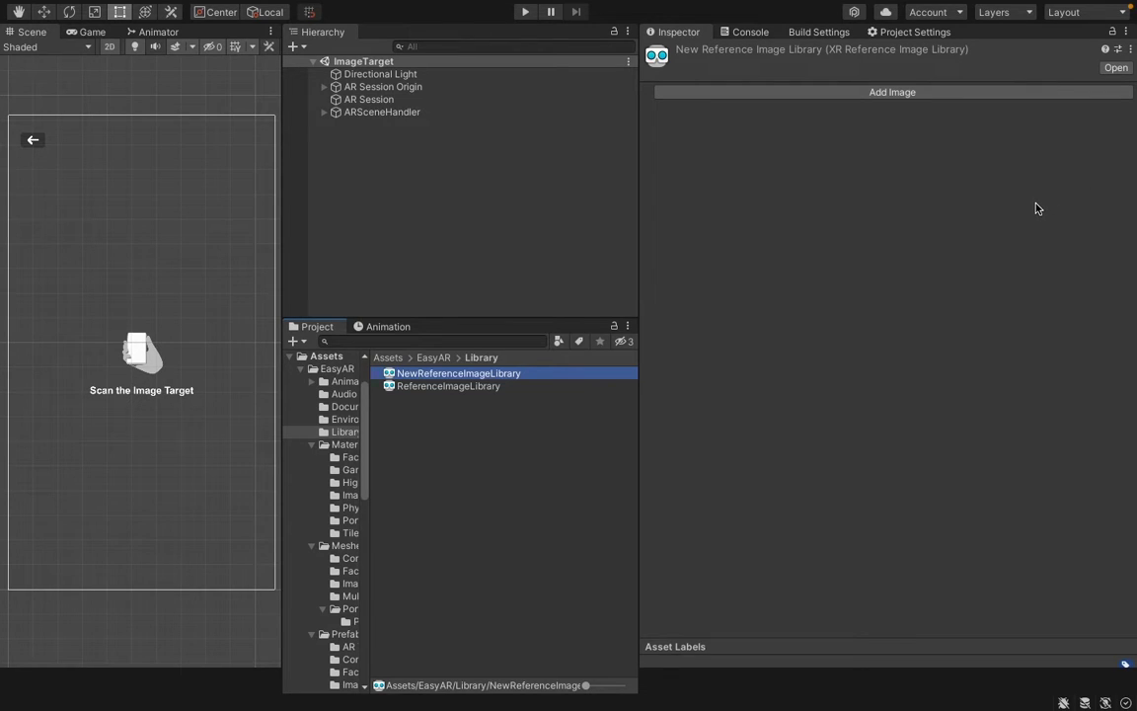
Add an image entry to NewReferenceImageLibrary and lock the Inspector on the library.
{"action": "left_click", "coordinate": [881, 92]}
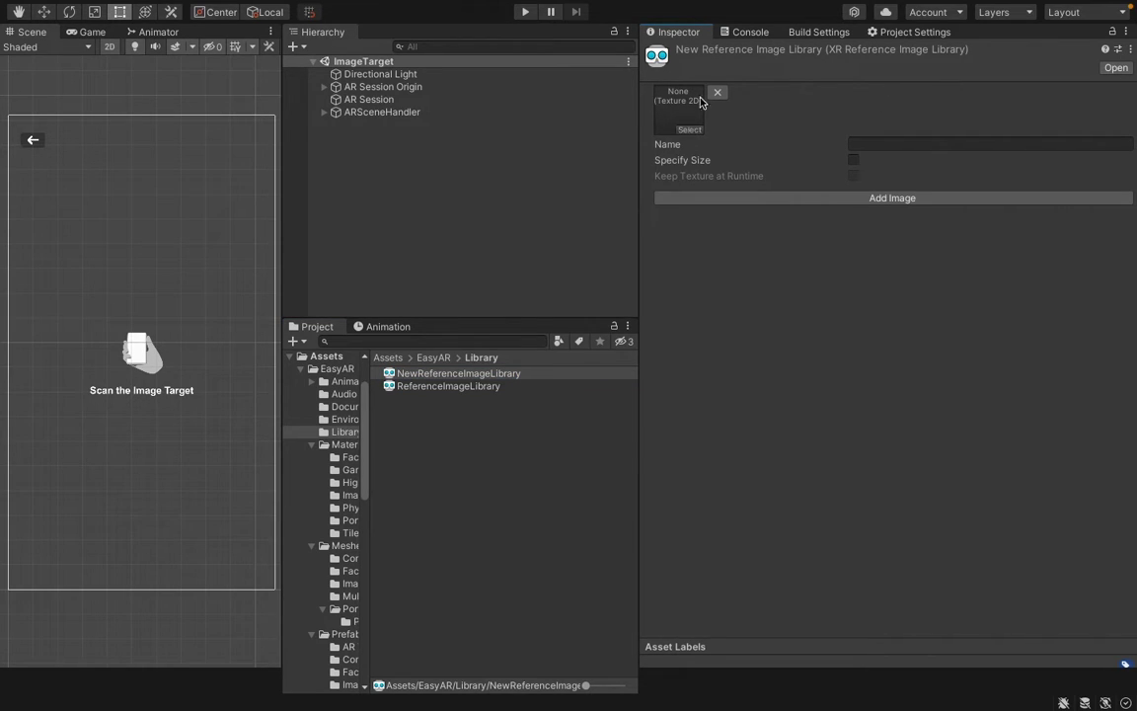
{"action": "left_click", "coordinate": [690, 130]}
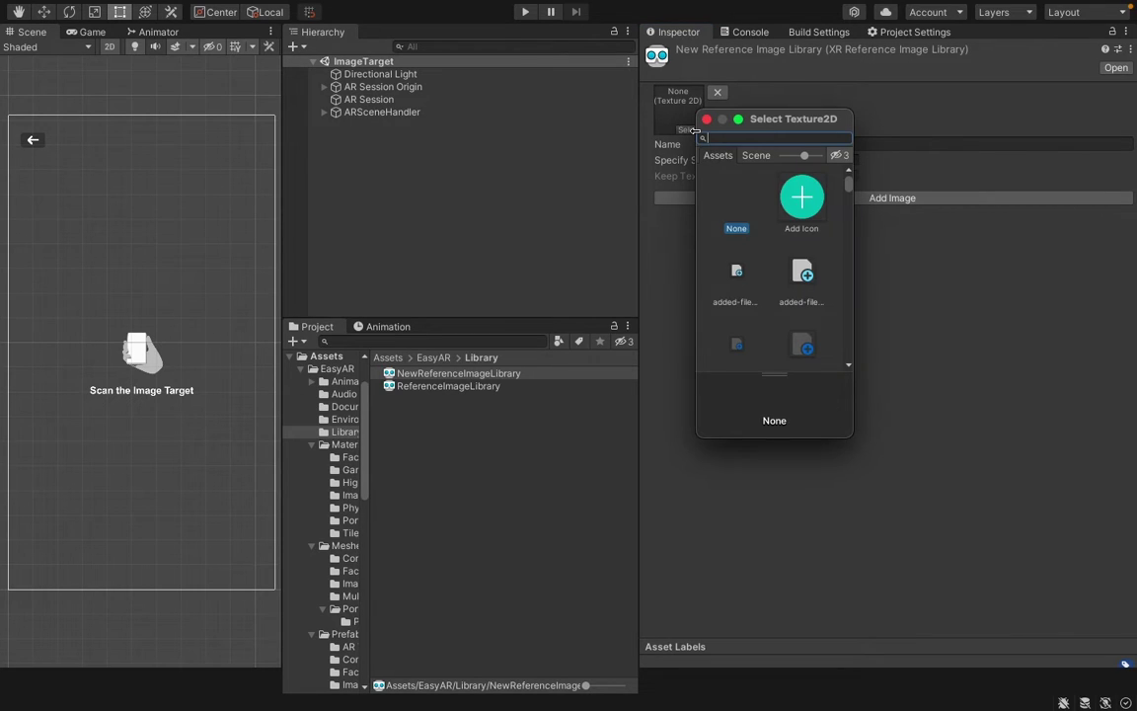
{"action": "key", "text": "Escape"}
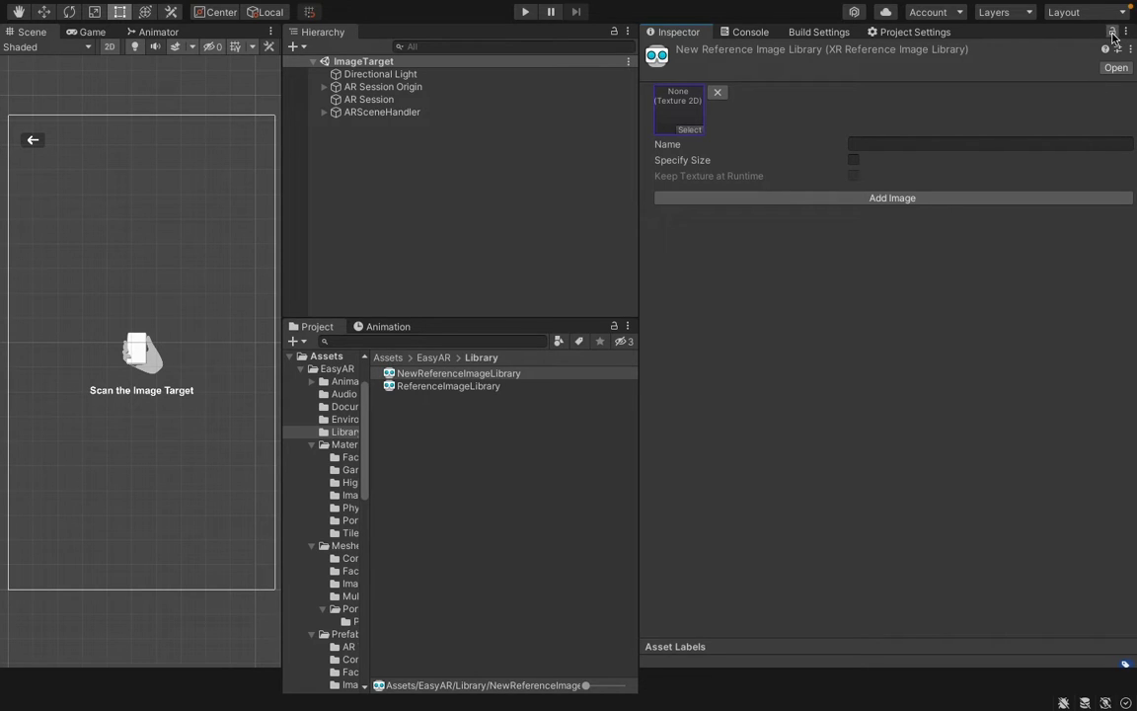
{"action": "left_click", "coordinate": [1113, 31]}
Assign the 'targert image' texture from EasyAR/Textures/ImageTarget to the new entry.
{"action": "left_click", "coordinate": [326, 356]}
{"action": "double_click", "coordinate": [414, 373]}
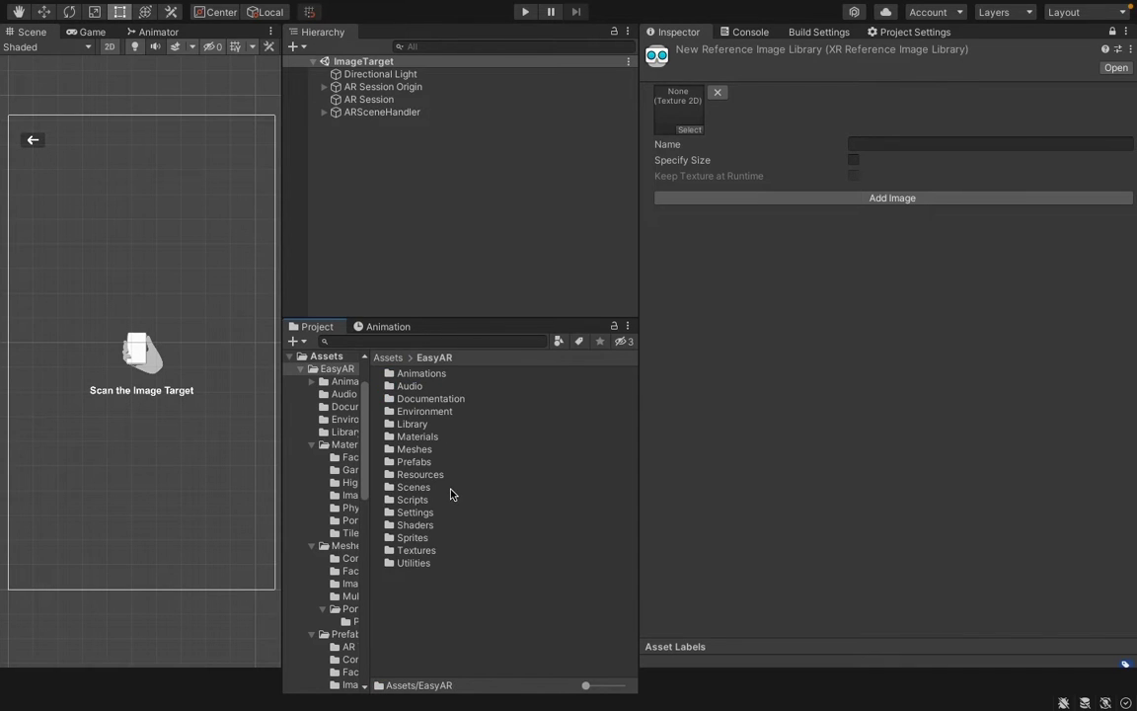
{"action": "double_click", "coordinate": [414, 550]}
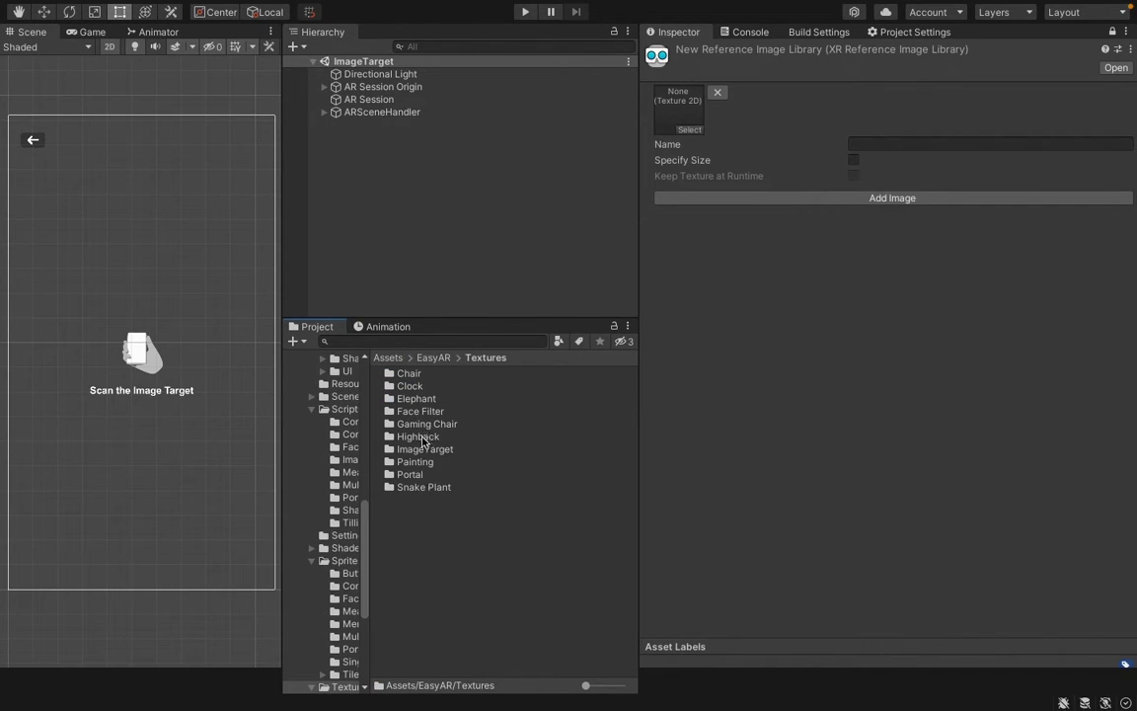
{"action": "double_click", "coordinate": [424, 449]}
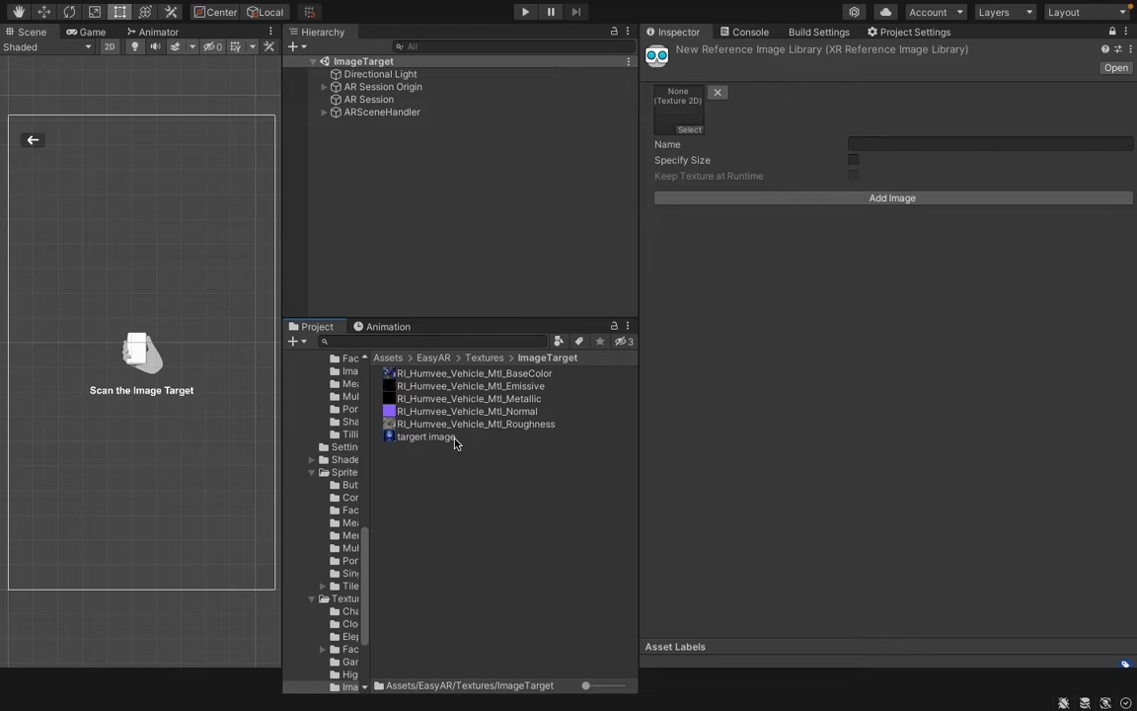
{"action": "left_click_drag", "start_coordinate": [420, 441], "coordinate": [678, 111]}
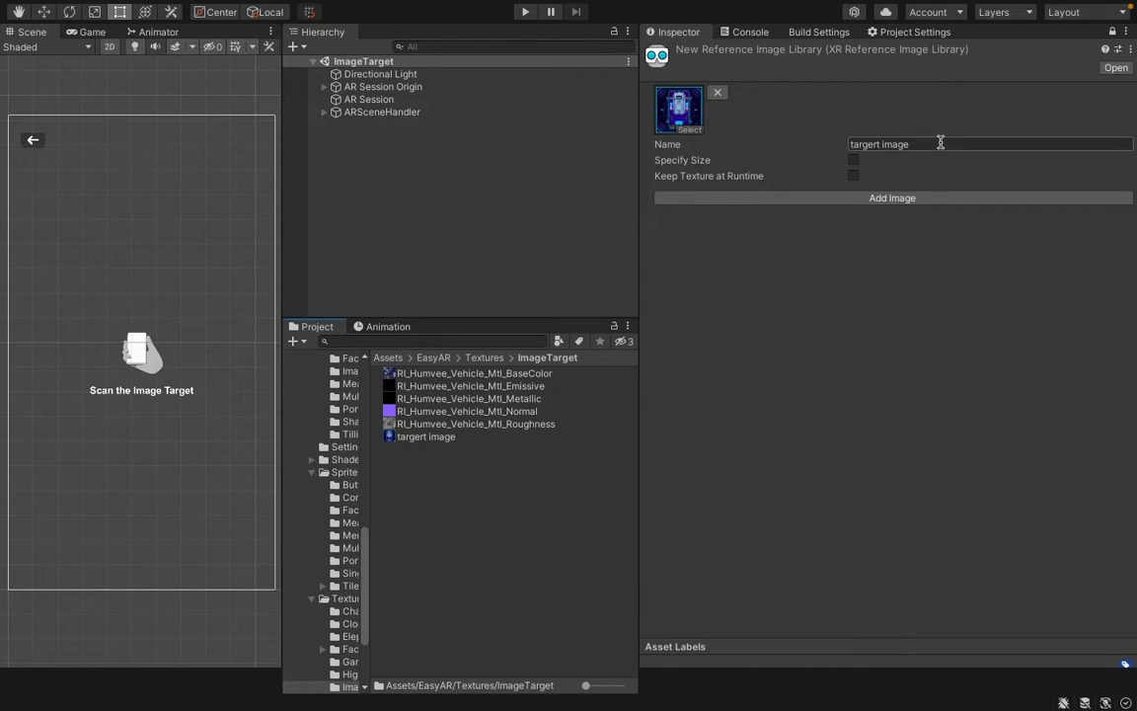
Rename the image entry to RI_Humvee_Vehicle and enable Specify Size.
{"action": "left_click", "coordinate": [941, 143]}
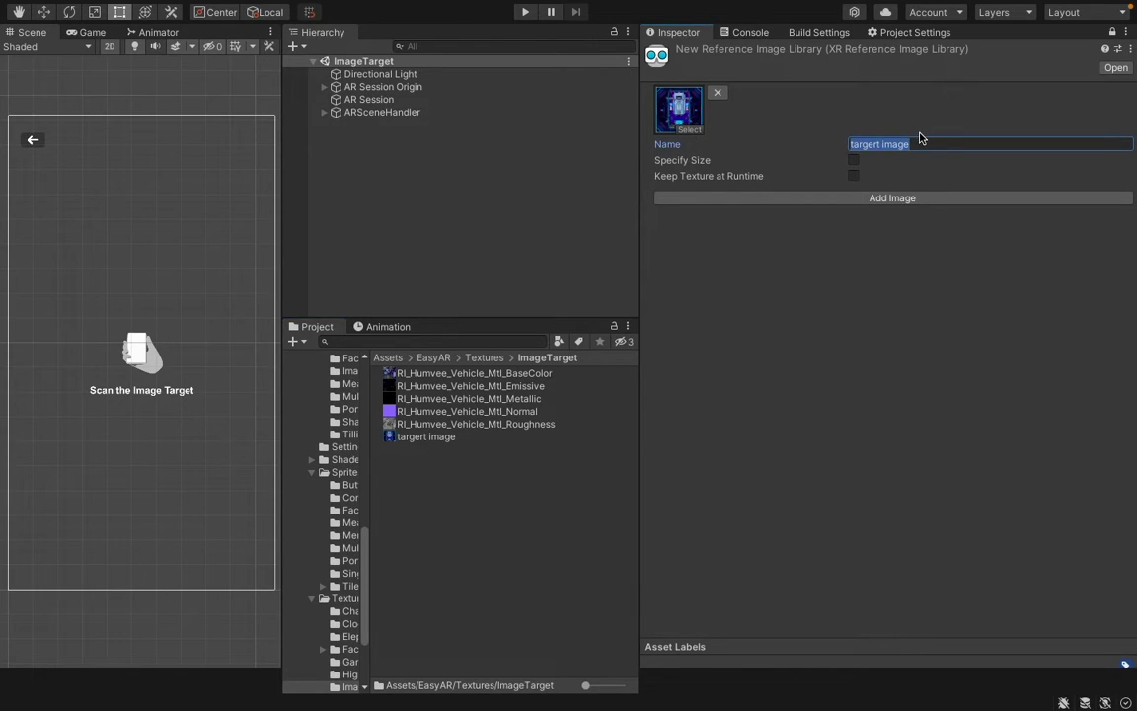
{"action": "key", "text": "BackSpace"}
{"action": "type", "text": "RI_Humvee_Vehicle"}
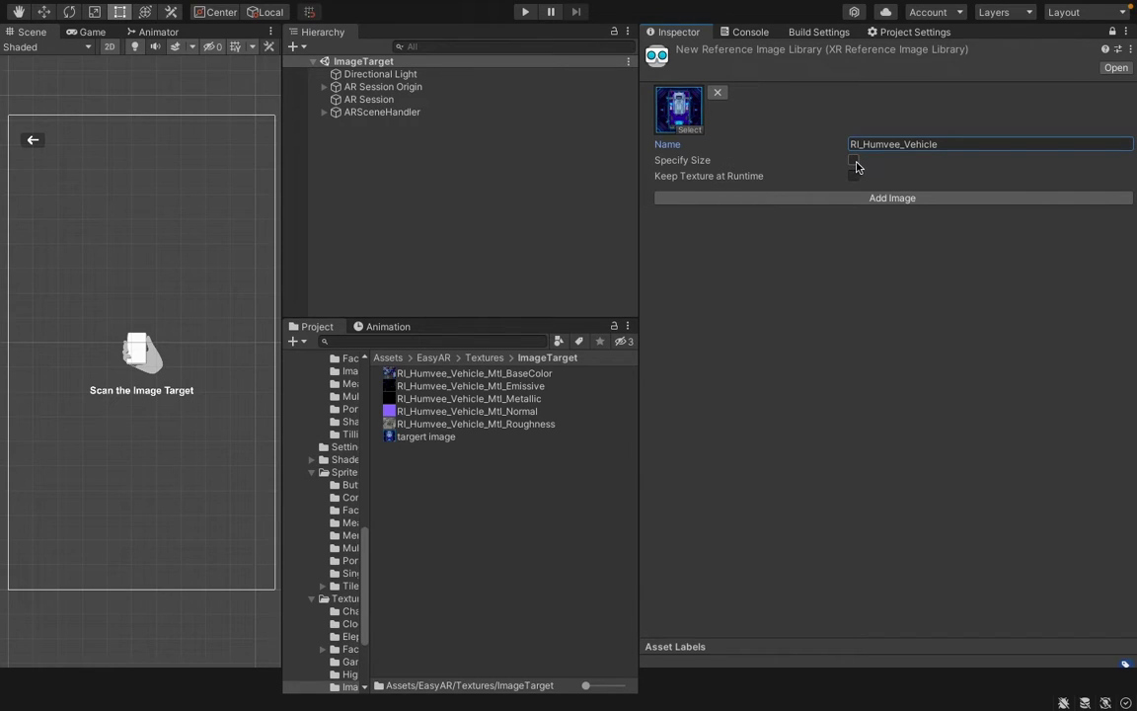
{"action": "left_click", "coordinate": [853, 161]}
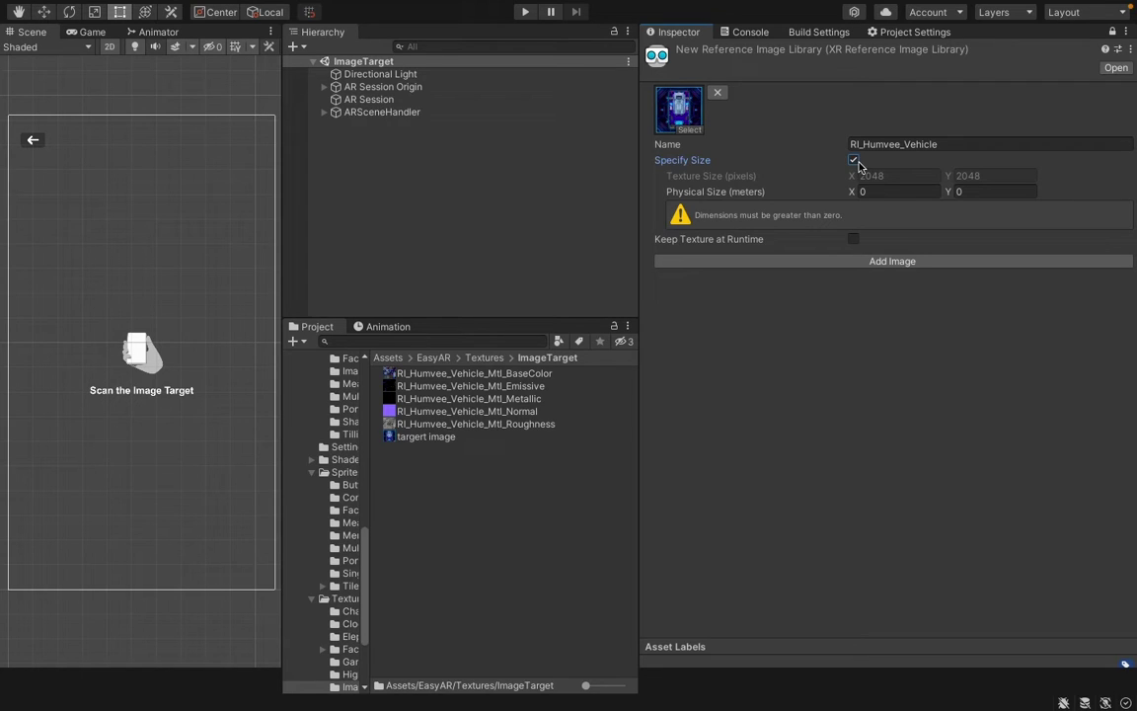
Set the entry's physical size to 0.15 × 0.15 m.
{"action": "right_click", "coordinate": [427, 436]}
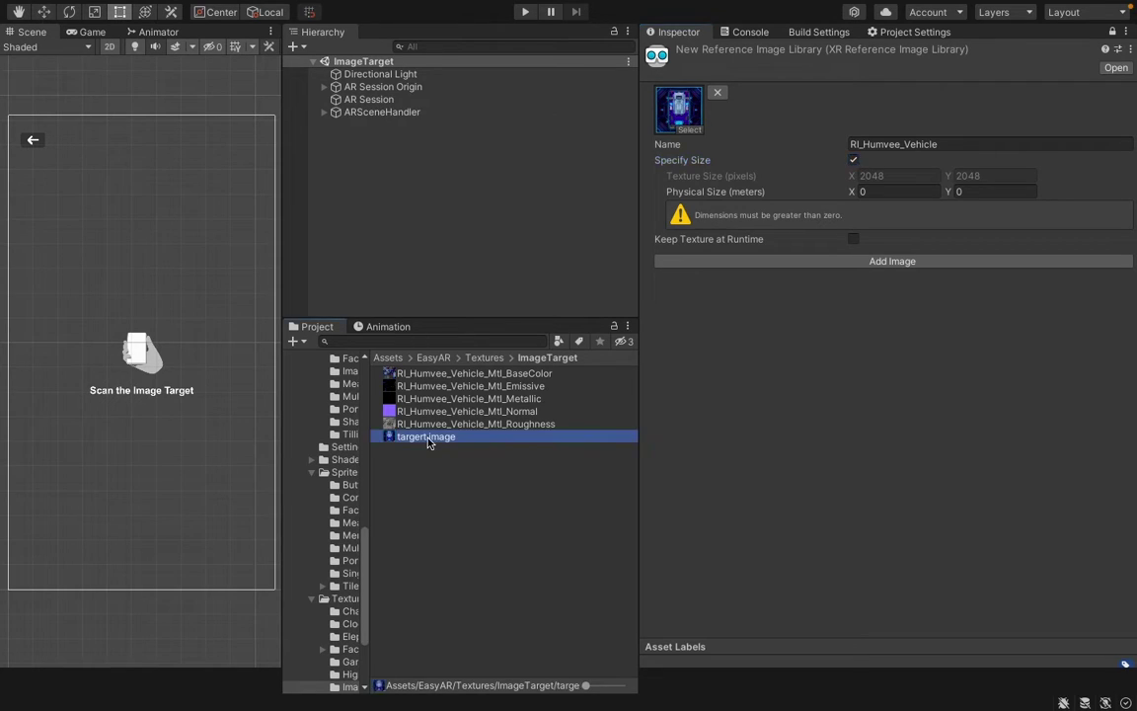
{"action": "left_click", "coordinate": [493, 258]}
{"action": "left_click", "coordinate": [889, 188]}
{"action": "type", "text": ".15"}
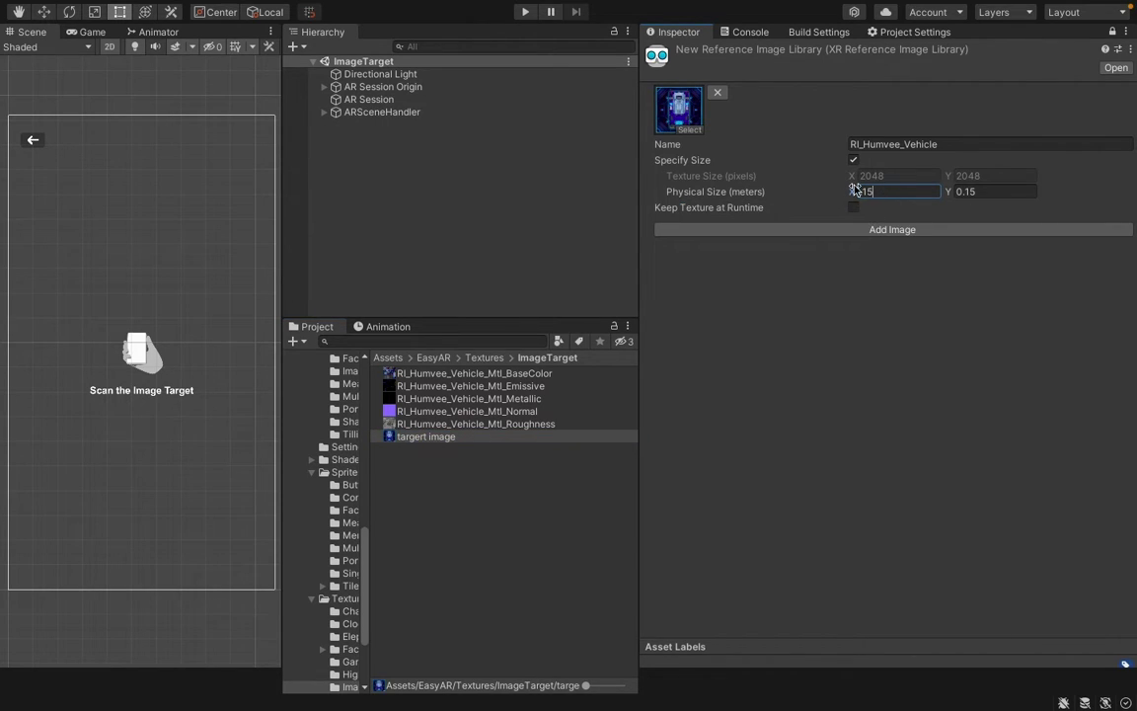
{"action": "key", "text": "Return"}
Unlock the Inspector and assign NewReferenceImageLibrary as AR Session Origin's reference library.
{"action": "left_click", "coordinate": [1112, 34]}
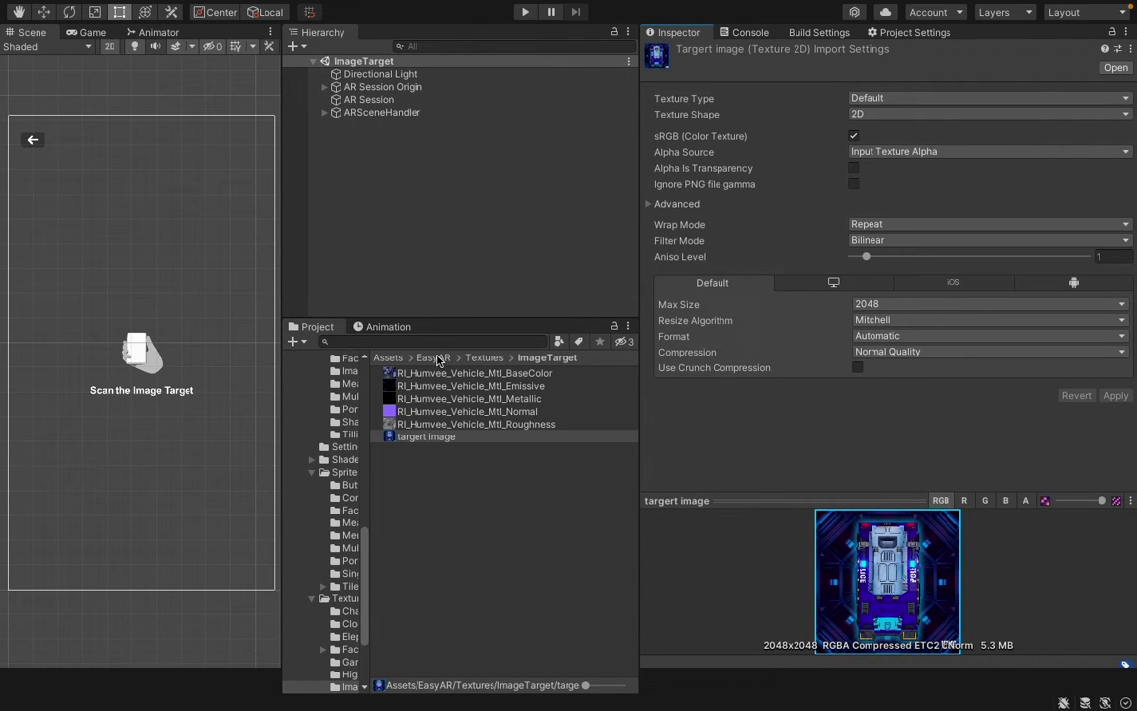
{"action": "left_click", "coordinate": [415, 87]}
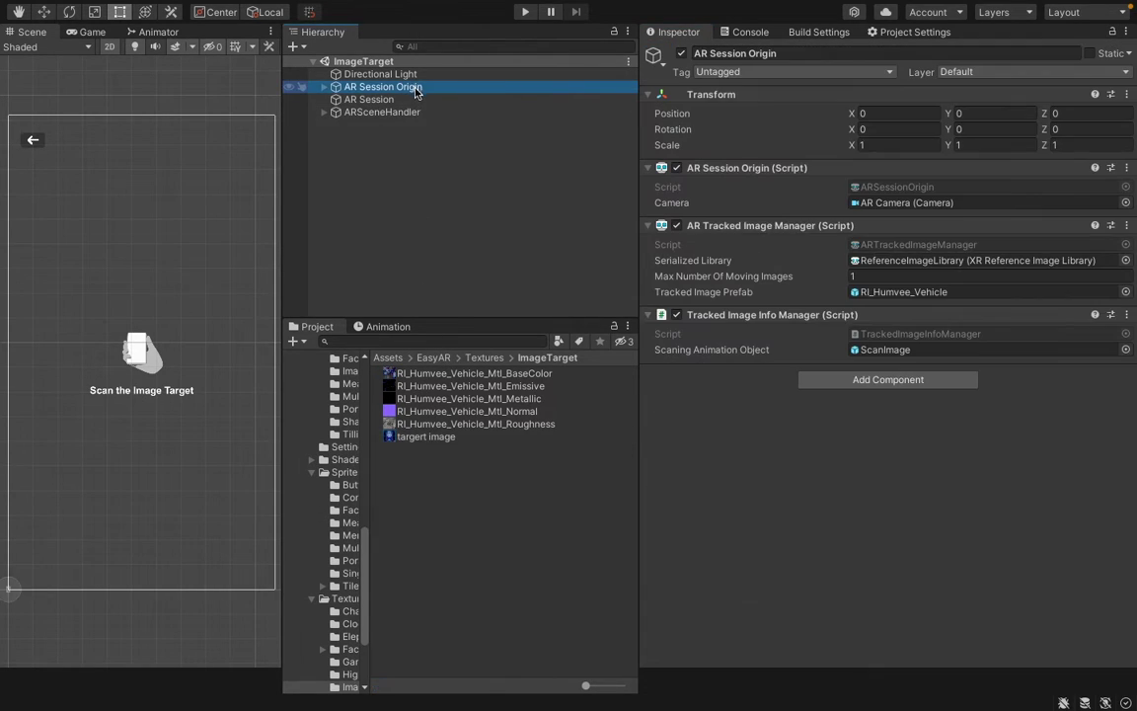
{"action": "left_click", "coordinate": [419, 358]}
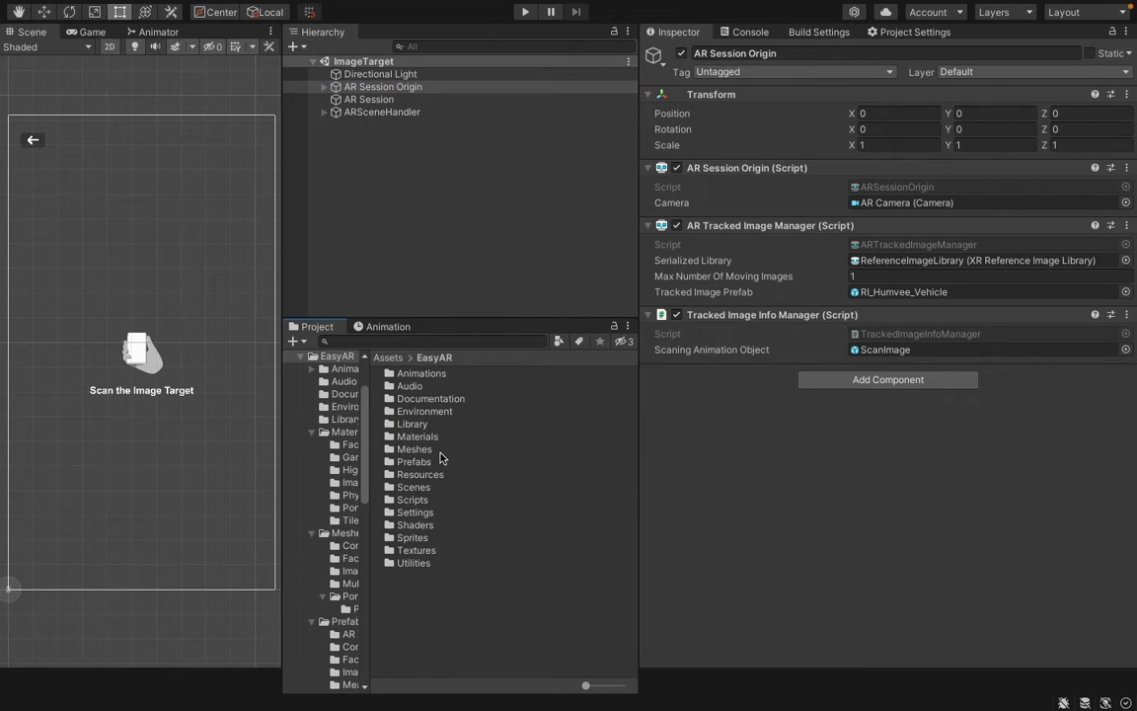
{"action": "double_click", "coordinate": [411, 423]}
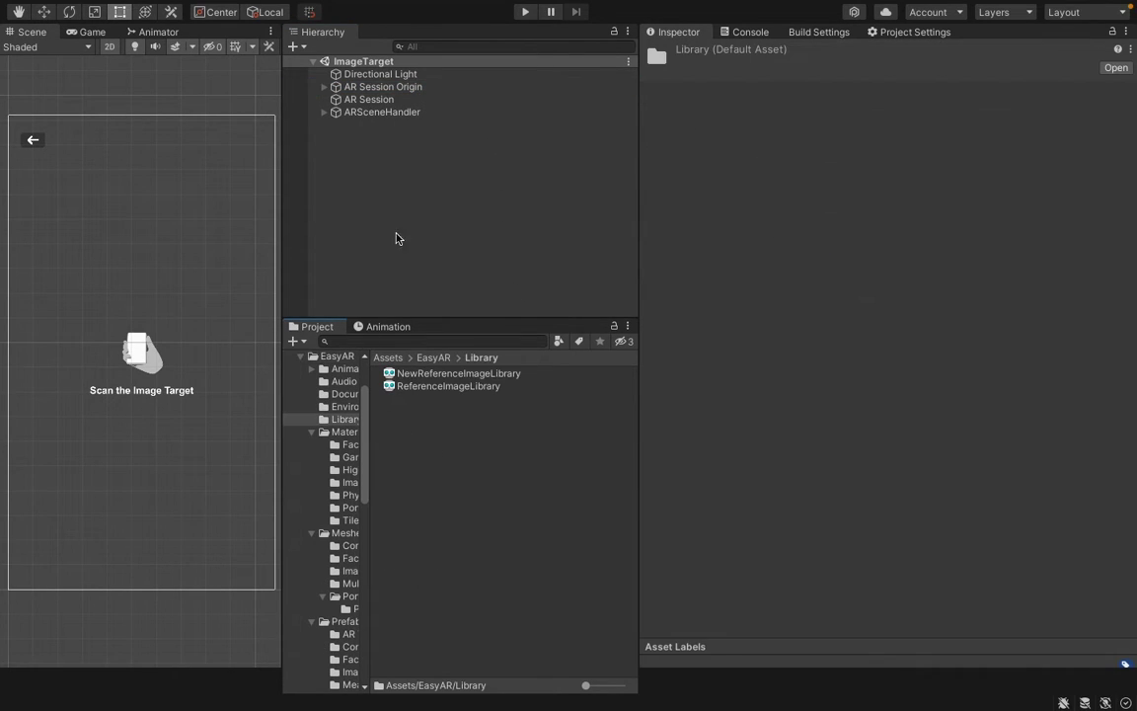
{"action": "left_click", "coordinate": [385, 87]}
{"action": "left_click_drag", "start_coordinate": [431, 373], "coordinate": [882, 264]}
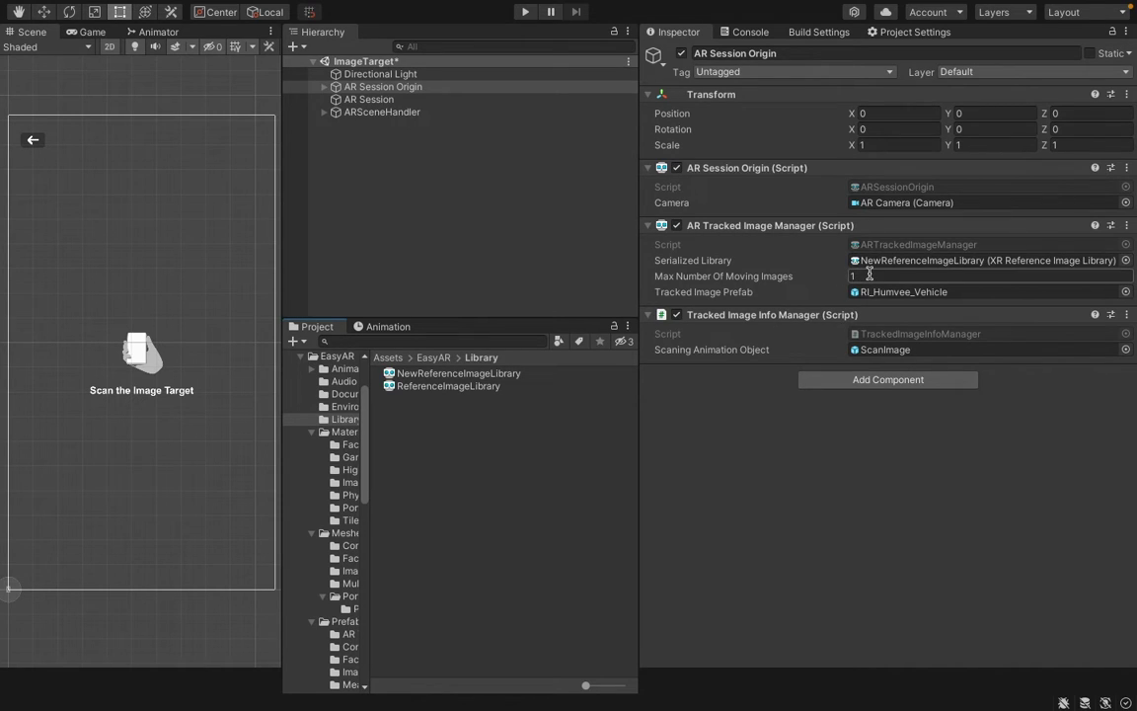
{"action": "mouse_move", "coordinate": [753, 281]}
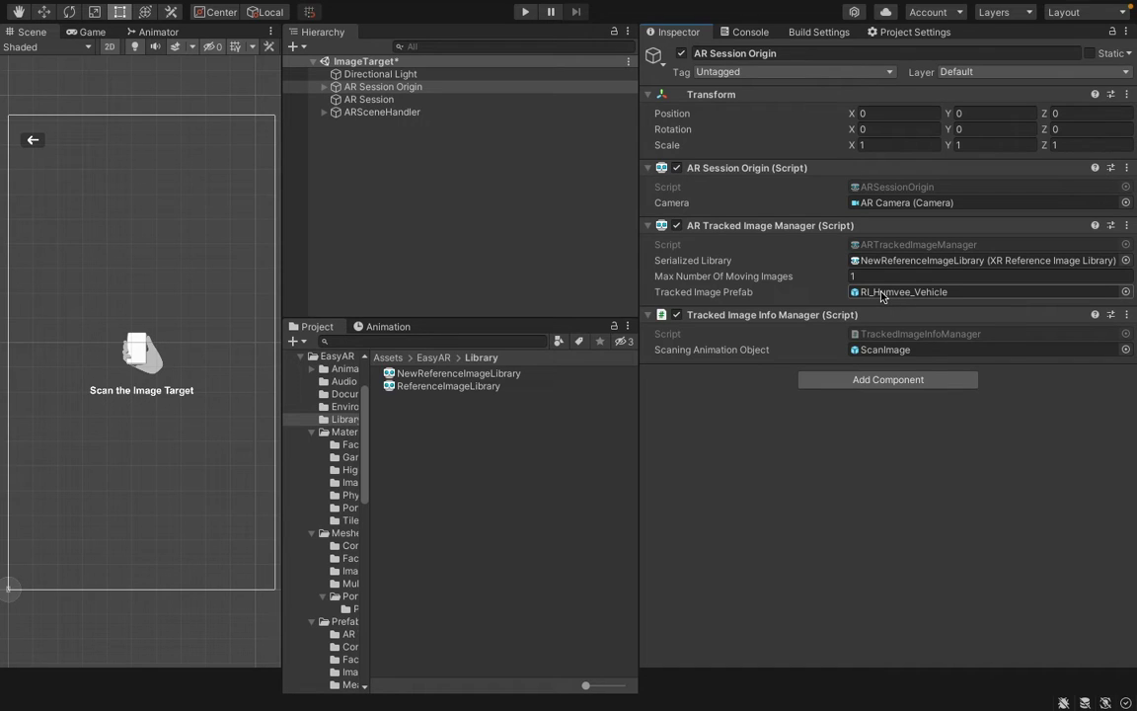
Drag the RI_Humvee_Vehicle model from EasyAR/Meshes/ImageTarget into the scene Hierarchy.
{"action": "left_click", "coordinate": [387, 357]}
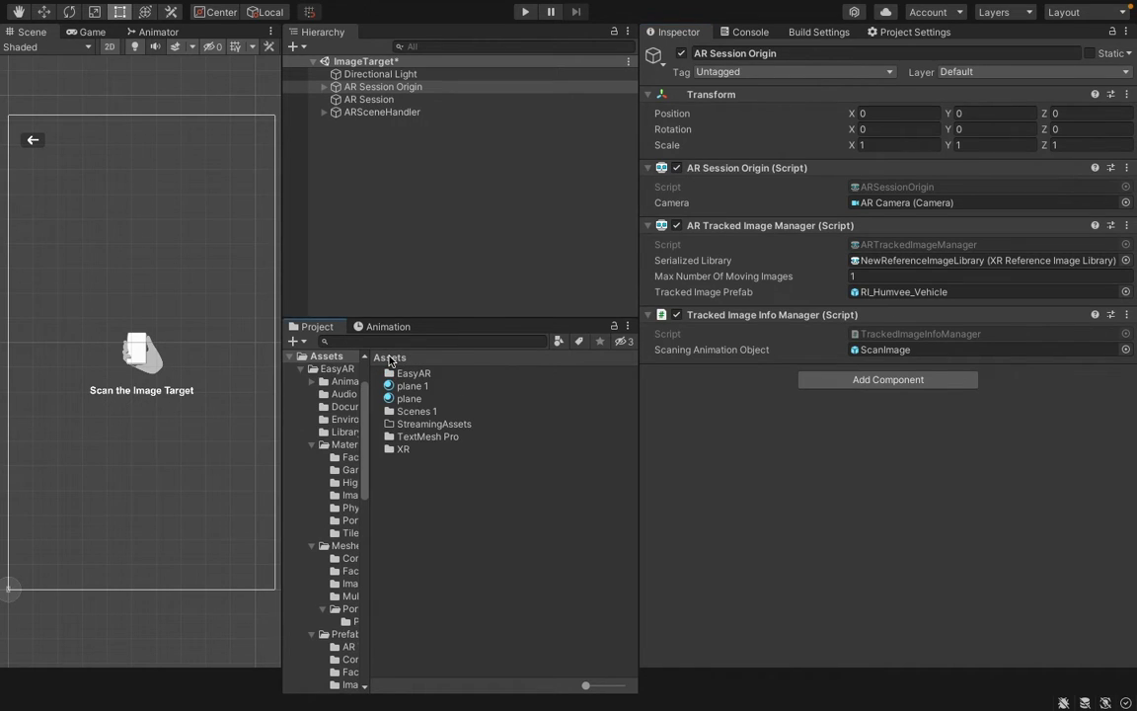
{"action": "double_click", "coordinate": [406, 372]}
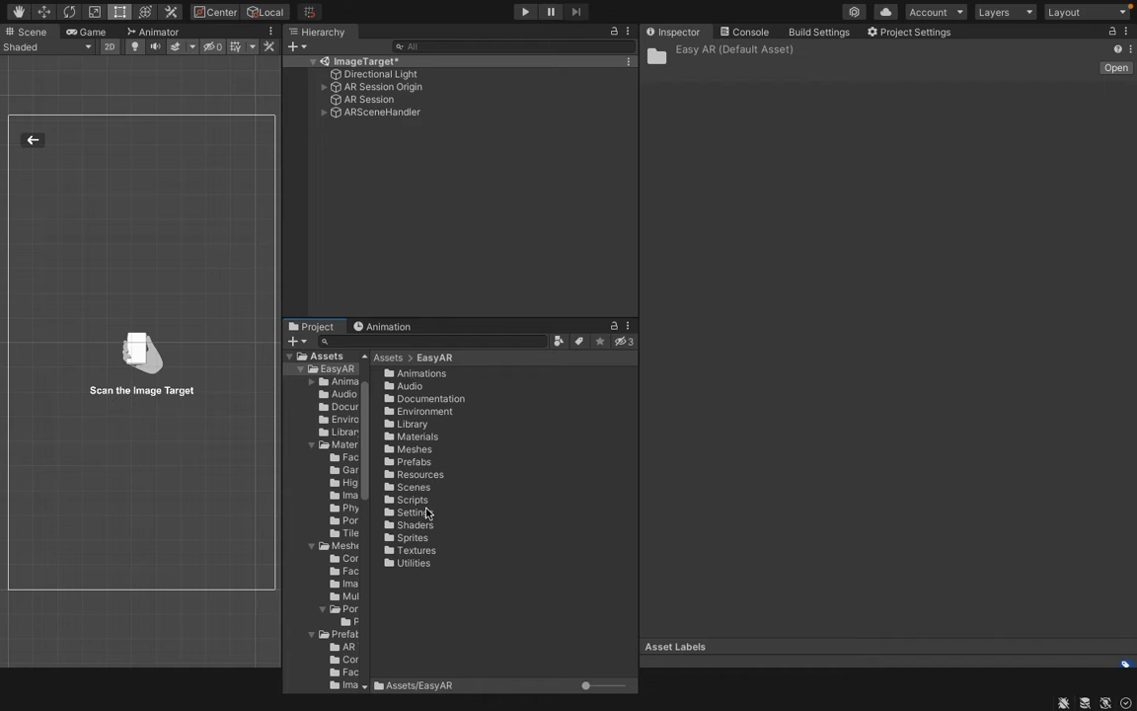
{"action": "left_click", "coordinate": [416, 450]}
{"action": "double_click", "coordinate": [416, 451]}
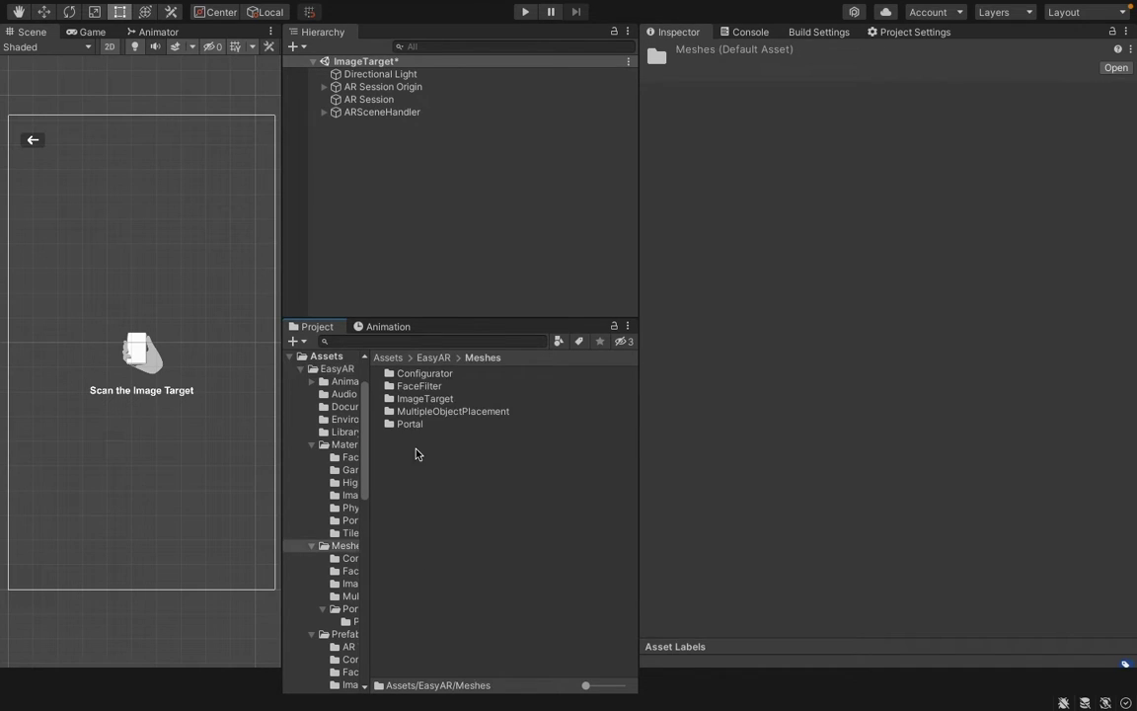
{"action": "double_click", "coordinate": [420, 398]}
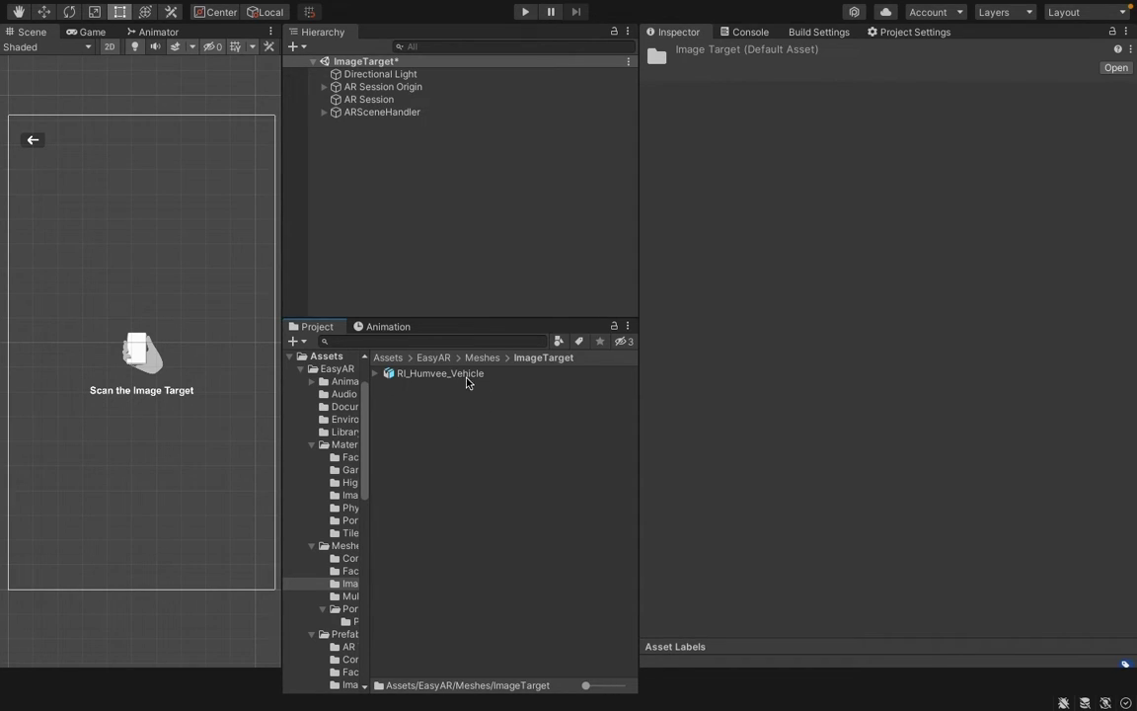
{"action": "left_click_drag", "start_coordinate": [452, 375], "coordinate": [378, 193]}
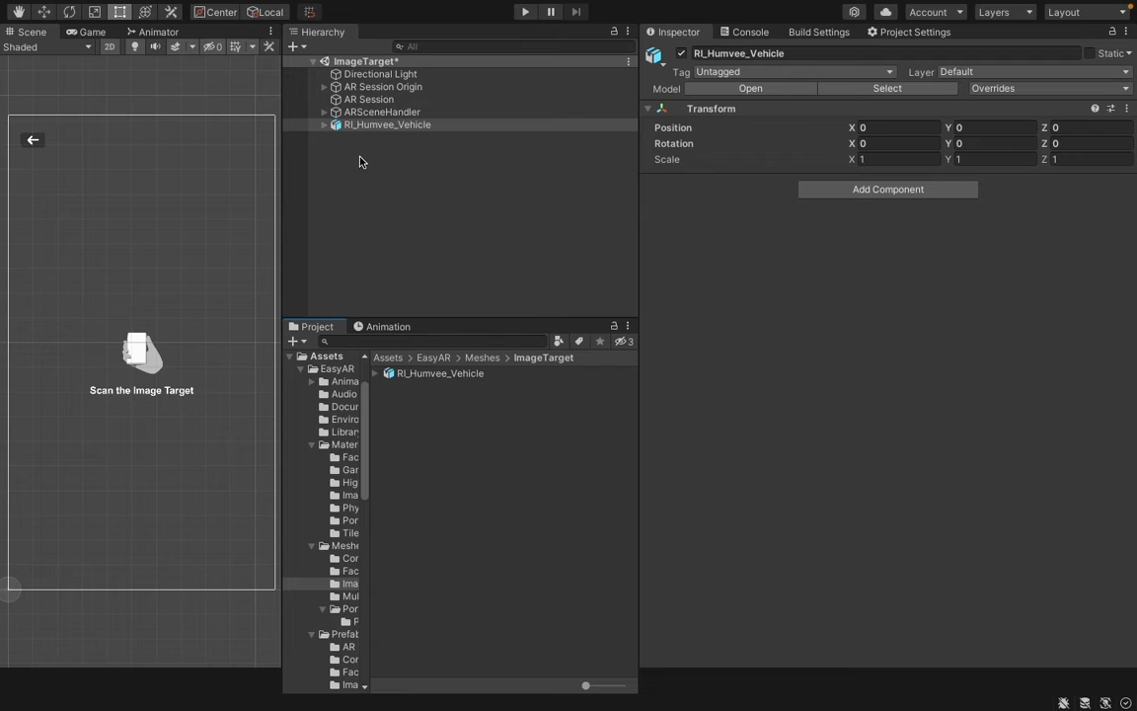
Set the Humvee instance's Transform scale to 0.3 on X, Y and Z.
{"action": "double_click", "coordinate": [435, 124]}
{"action": "left_click", "coordinate": [887, 158]}
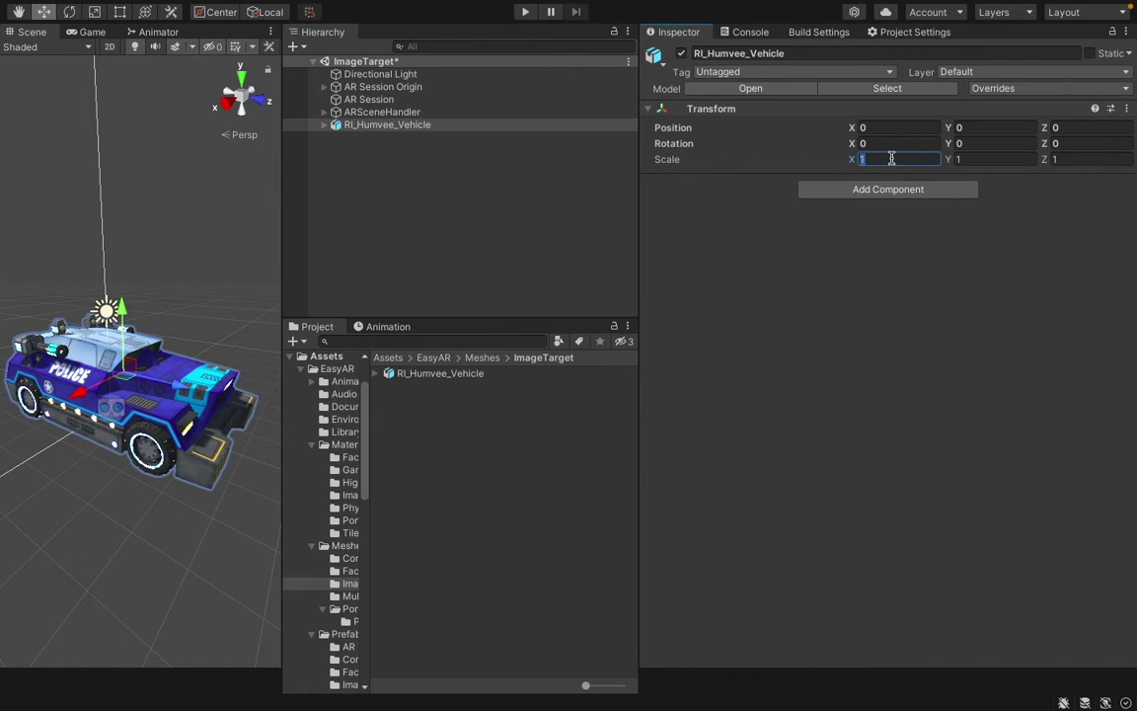
{"action": "type", "text": "0."}
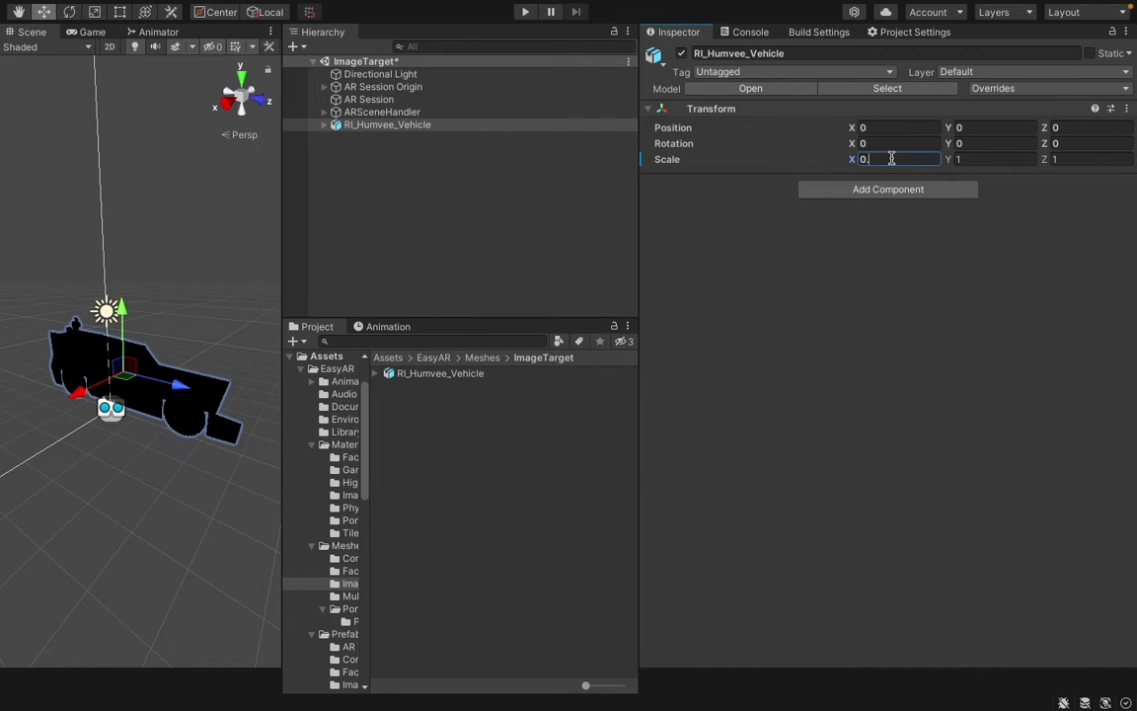
{"action": "type", "text": "3"}
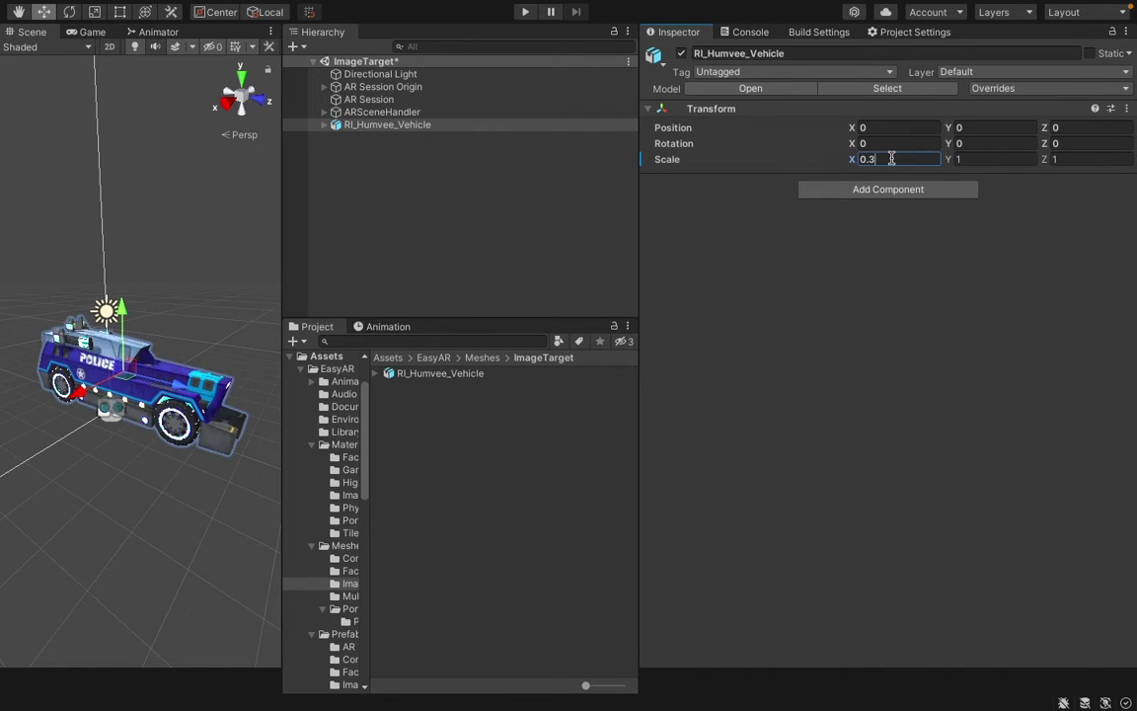
{"action": "left_click", "coordinate": [968, 159]}
{"action": "type", "text": "0.3"}
{"action": "left_click", "coordinate": [1086, 159]}
{"action": "type", "text": "0.3"}
{"action": "left_click_drag", "start_coordinate": [71, 511], "coordinate": [166, 460], "text": "alt"}
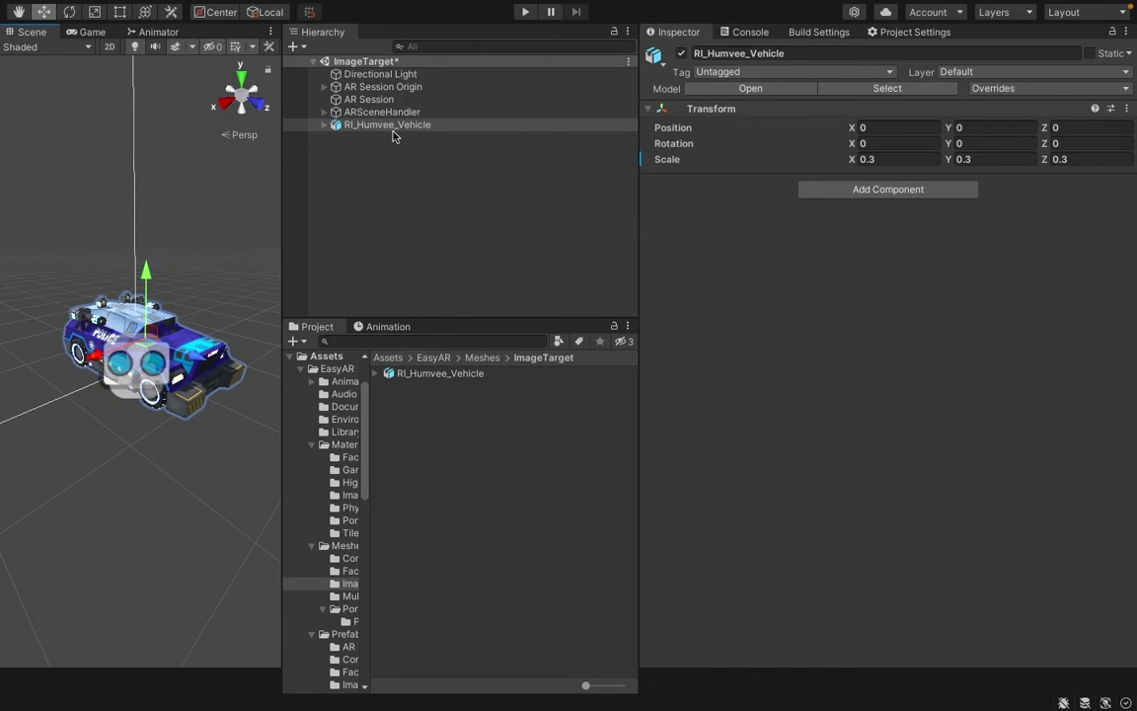
Save the scaled Humvee as an original prefab in EasyAR/Prefabs/ImageTarget.
{"action": "left_click", "coordinate": [434, 359]}
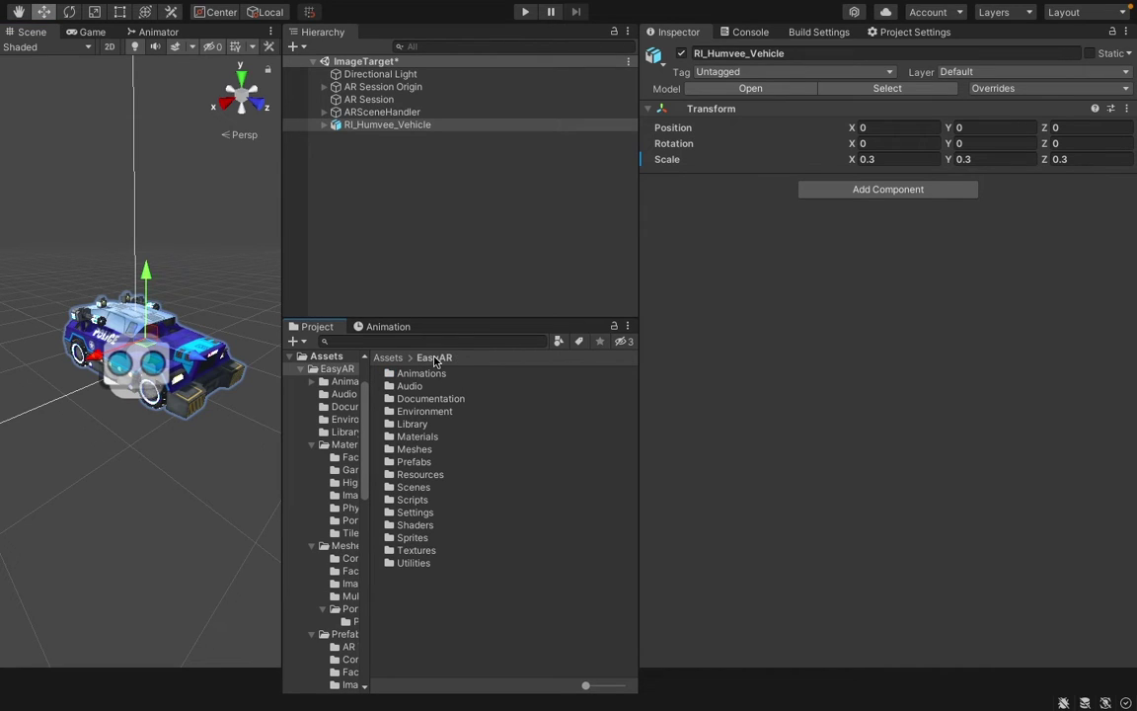
{"action": "double_click", "coordinate": [421, 462]}
{"action": "double_click", "coordinate": [425, 411]}
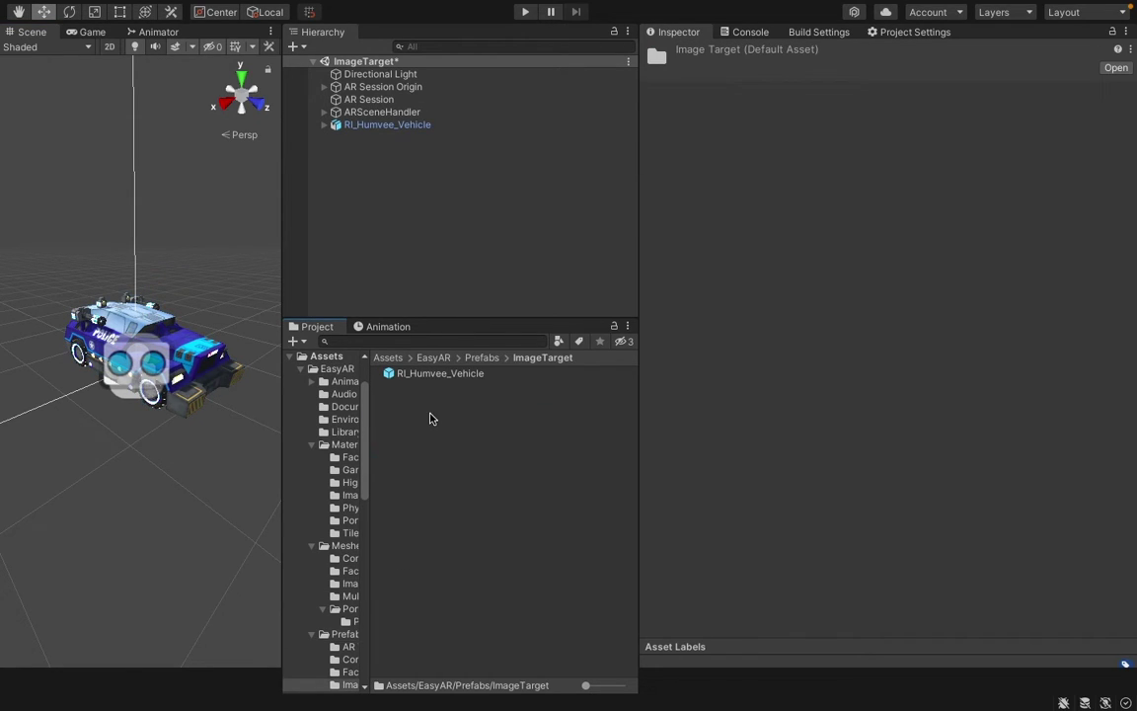
{"action": "left_click_drag", "start_coordinate": [375, 128], "coordinate": [442, 472]}
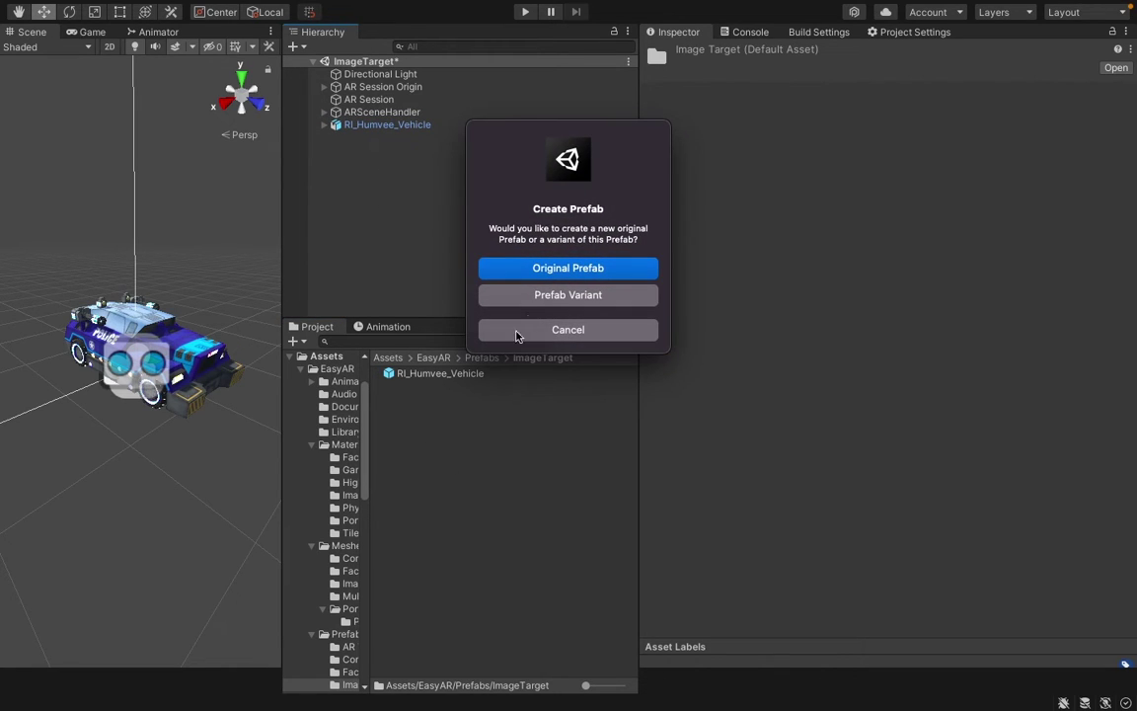
{"action": "left_click", "coordinate": [567, 270]}
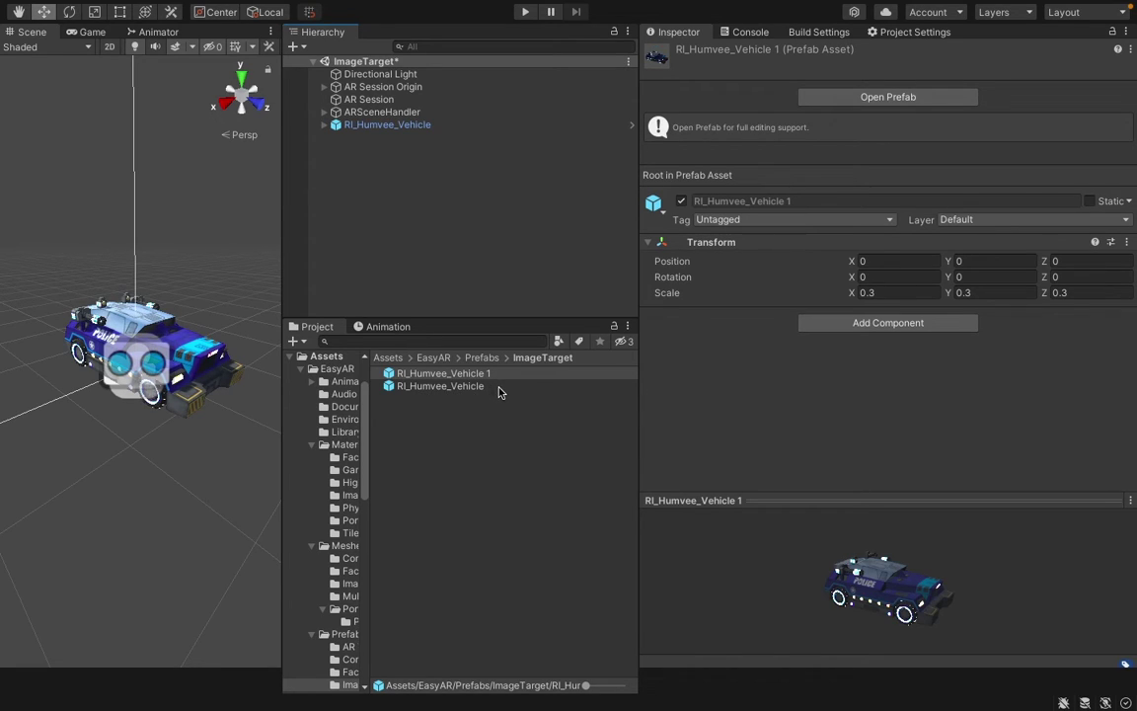
Delete the Humvee from the scene and remove the duplicate prefab RI_Humvee_Vehicle 1.
{"action": "left_click", "coordinate": [392, 126]}
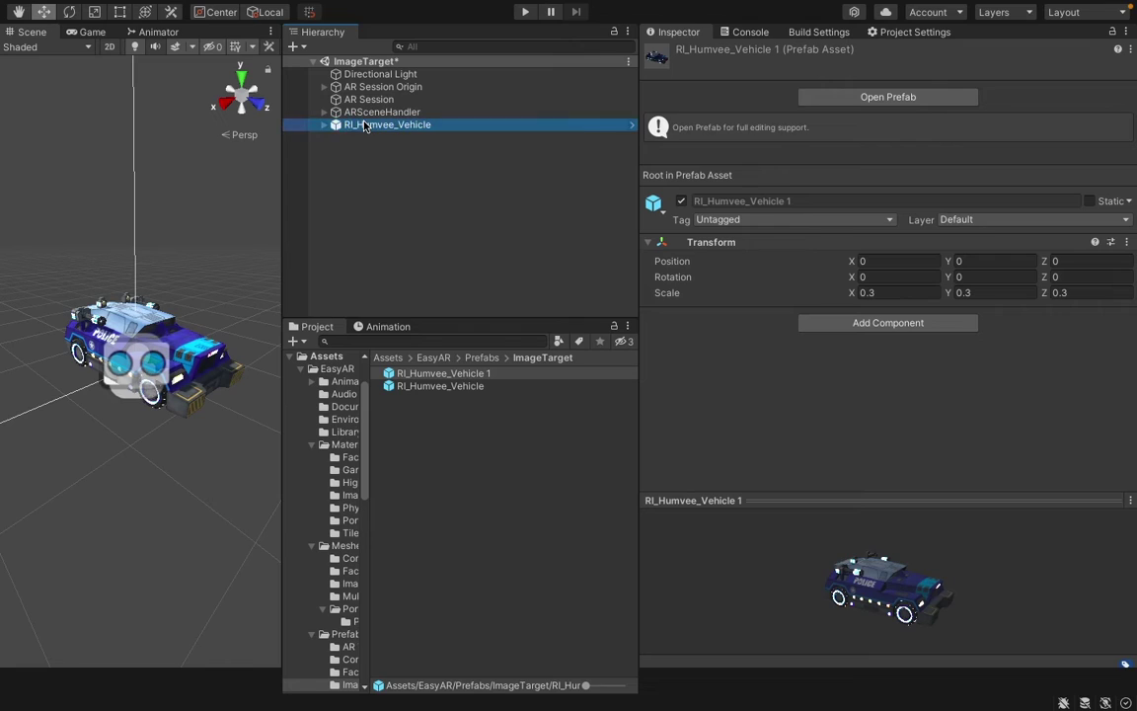
{"action": "right_click", "coordinate": [400, 127]}
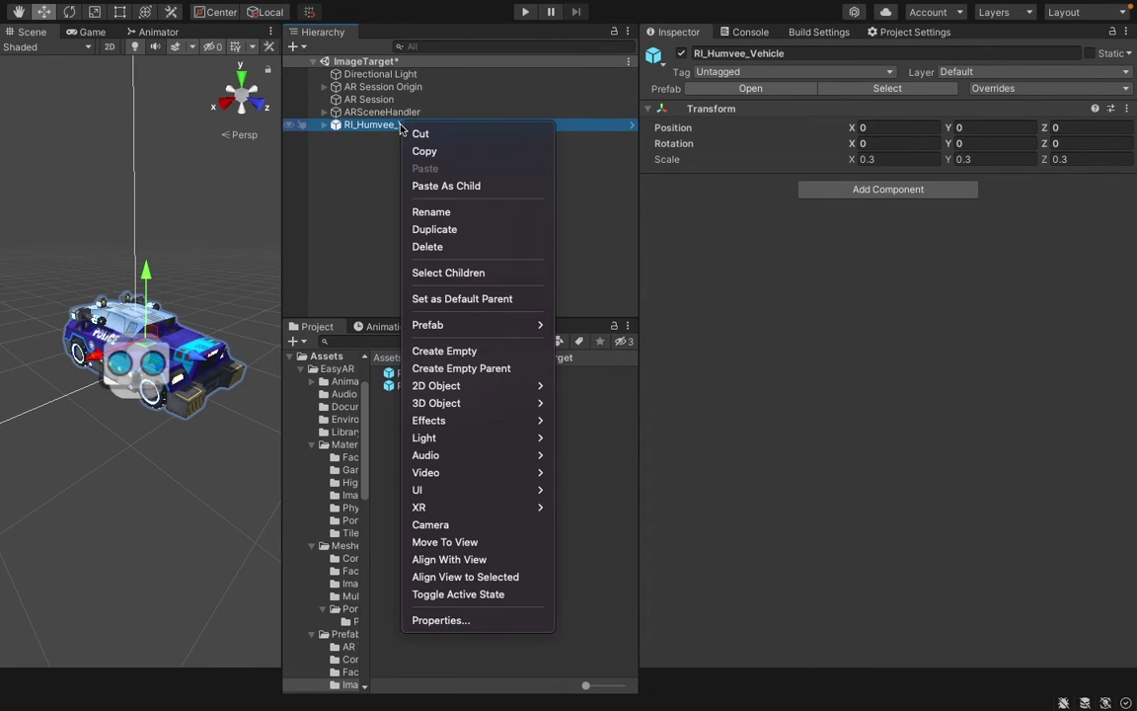
{"action": "left_click", "coordinate": [432, 246]}
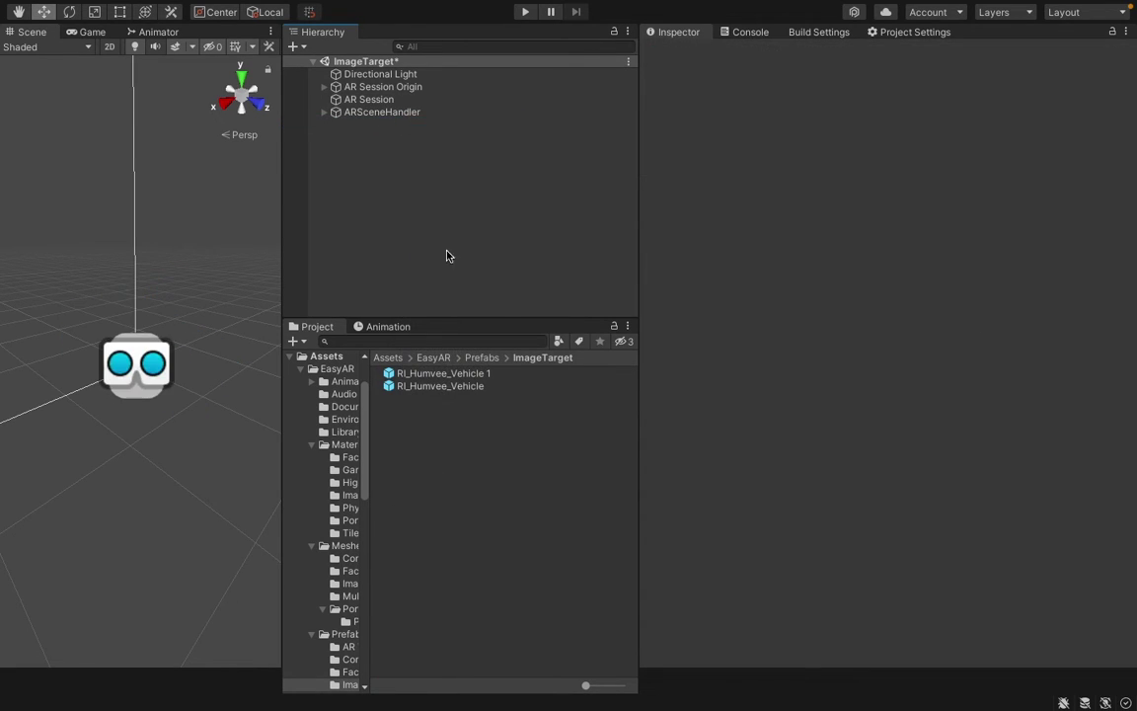
{"action": "left_click", "coordinate": [425, 383]}
{"action": "right_click", "coordinate": [424, 375]}
{"action": "left_click", "coordinate": [474, 295]}
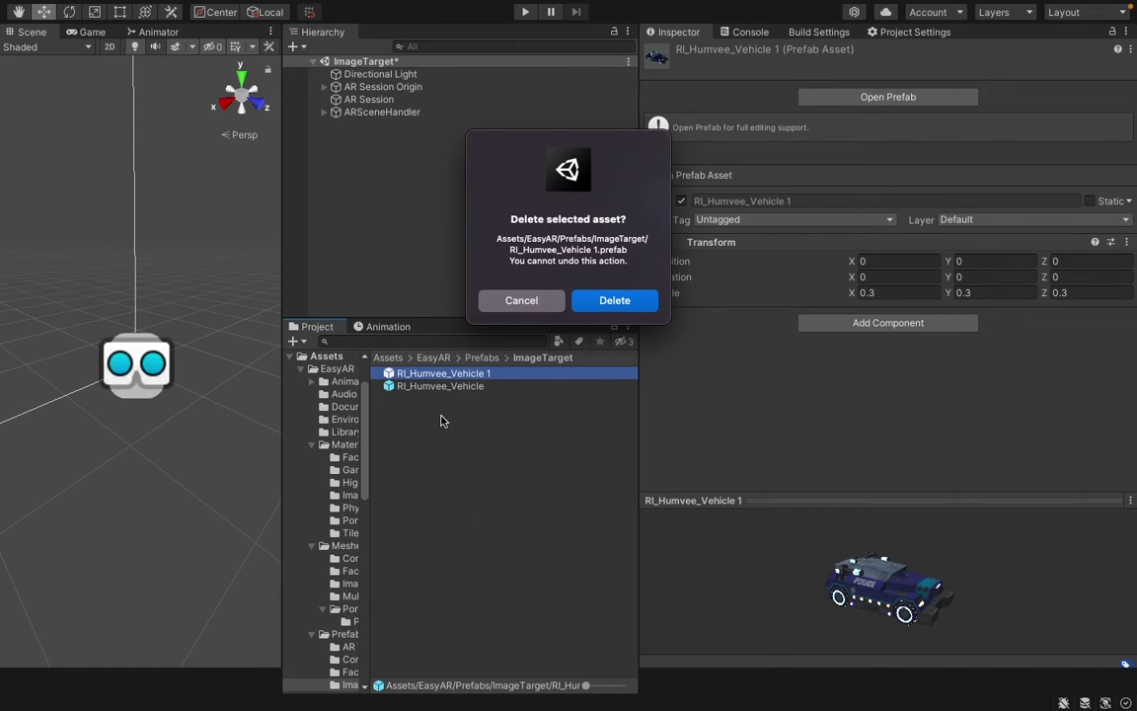
{"action": "left_click", "coordinate": [606, 301]}
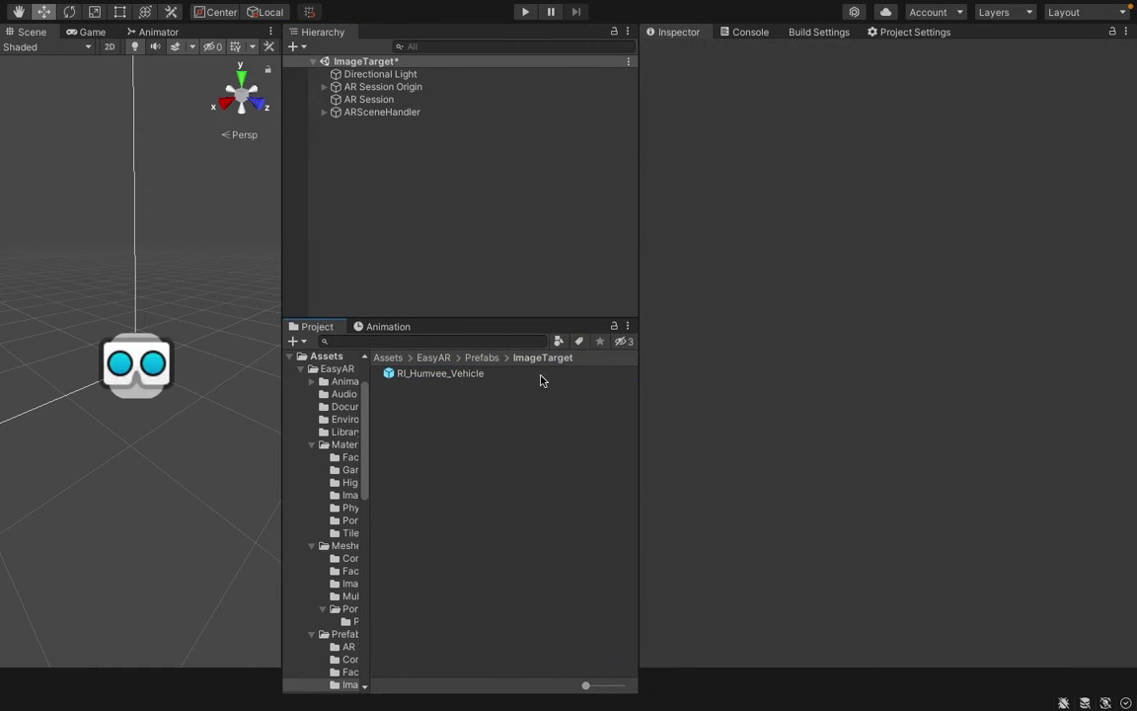
{"action": "left_click", "coordinate": [449, 374]}
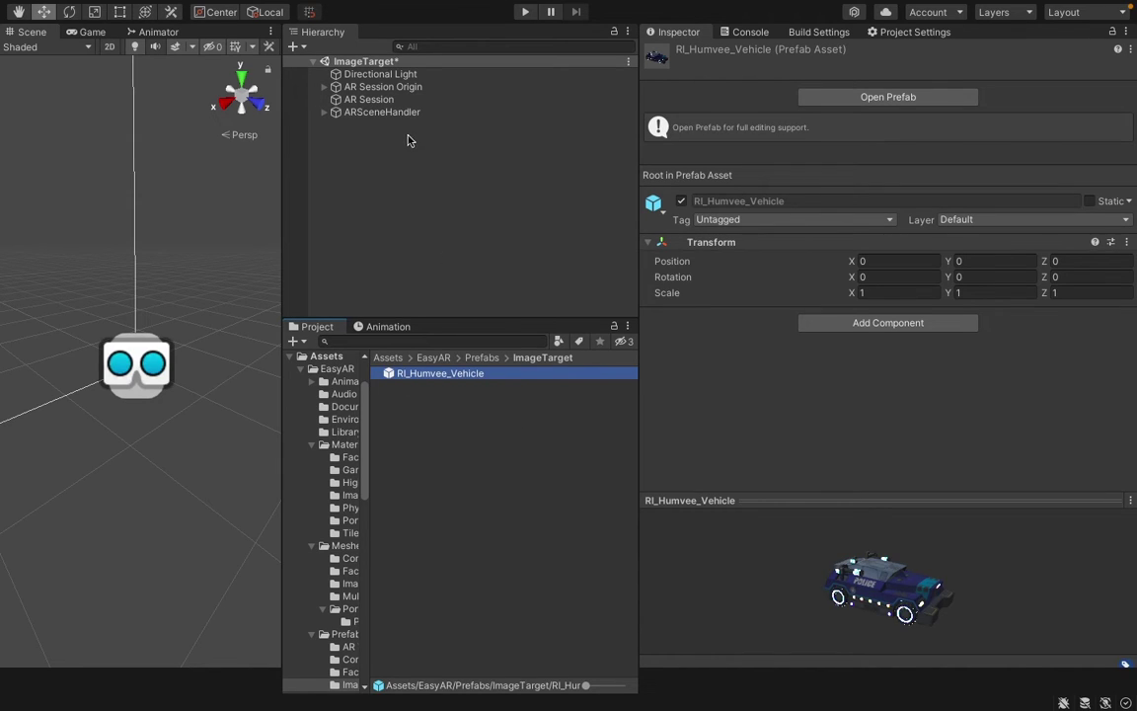
Drag the Prefabs/ImageTarget RI_Humvee_Vehicle prefab into AR Session Origin's Tracked Image Prefab slot.
{"action": "left_click", "coordinate": [400, 88]}
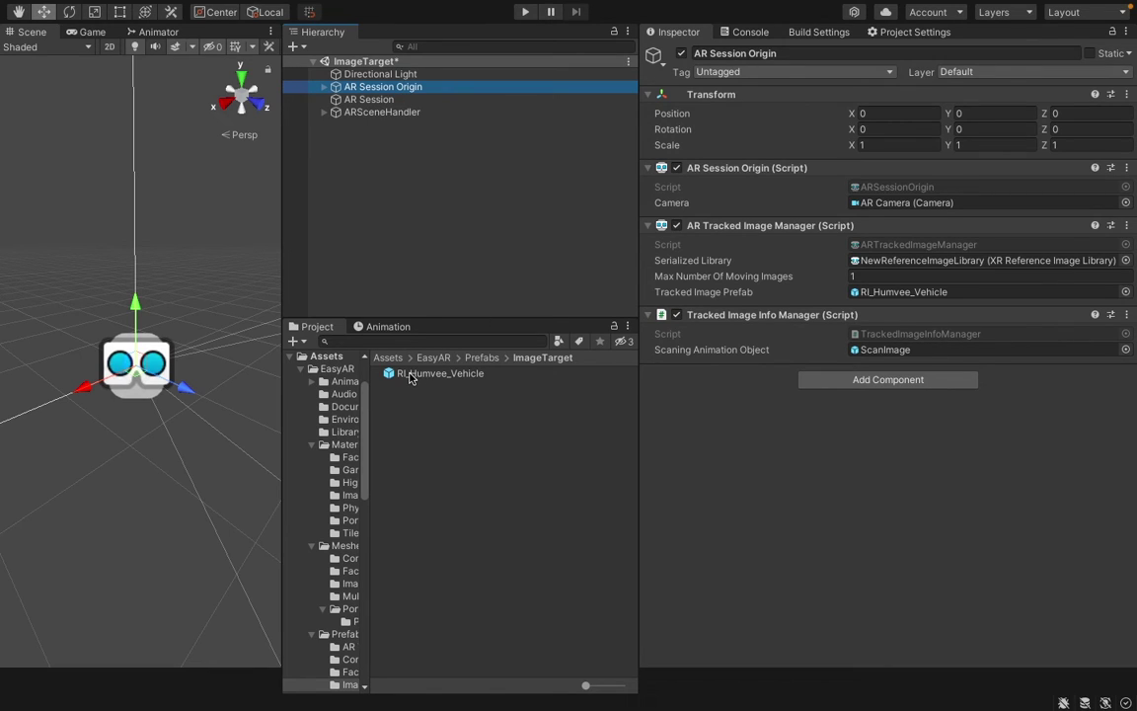
{"action": "left_click_drag", "start_coordinate": [413, 378], "coordinate": [861, 295]}
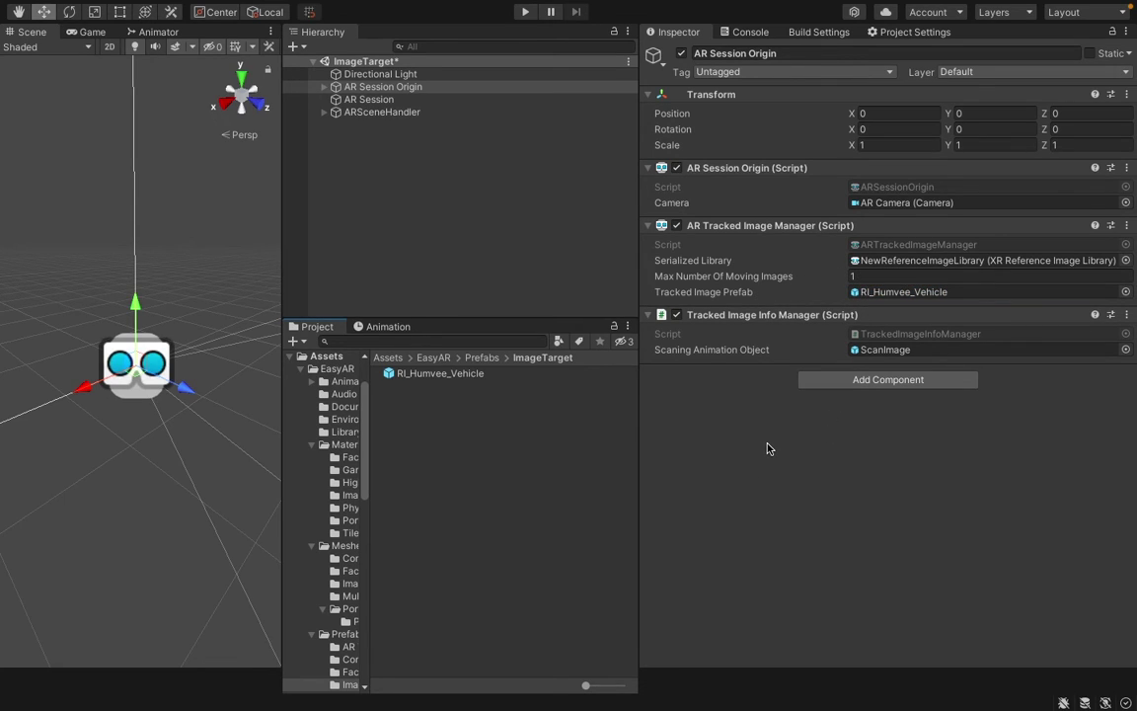
Save the ImageTarget scene and bring up Build Settings with its eight listed scenes.
{"action": "left_click", "coordinate": [55, 10]}
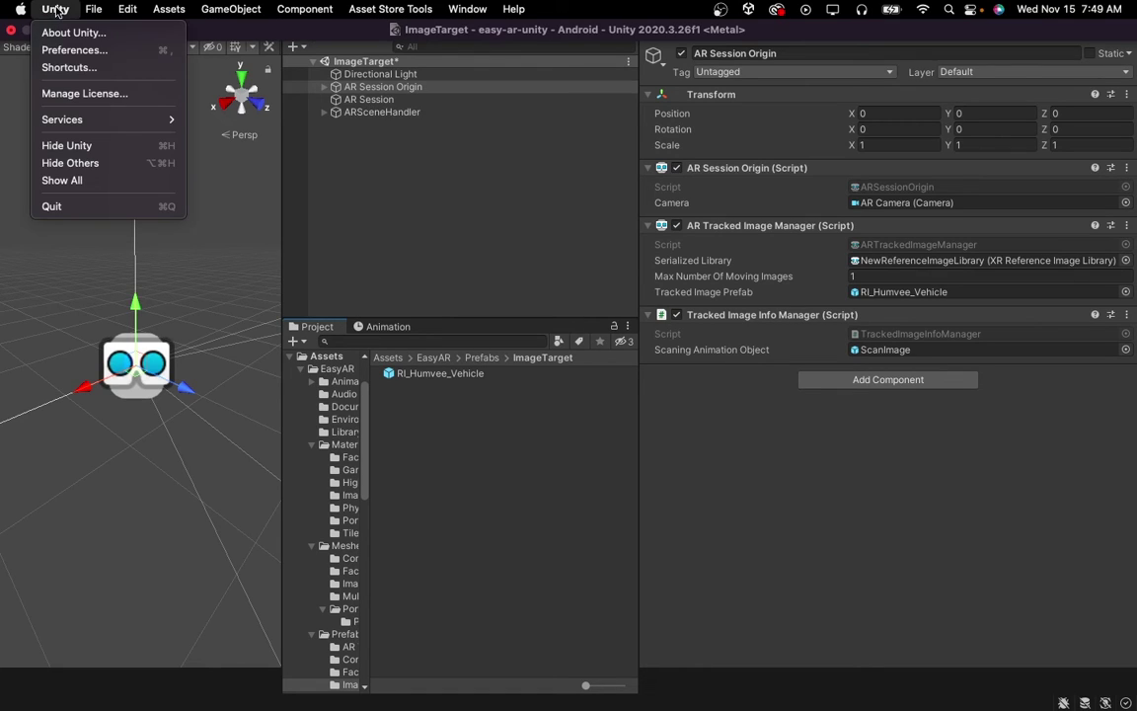
{"action": "mouse_move", "coordinate": [91, 7]}
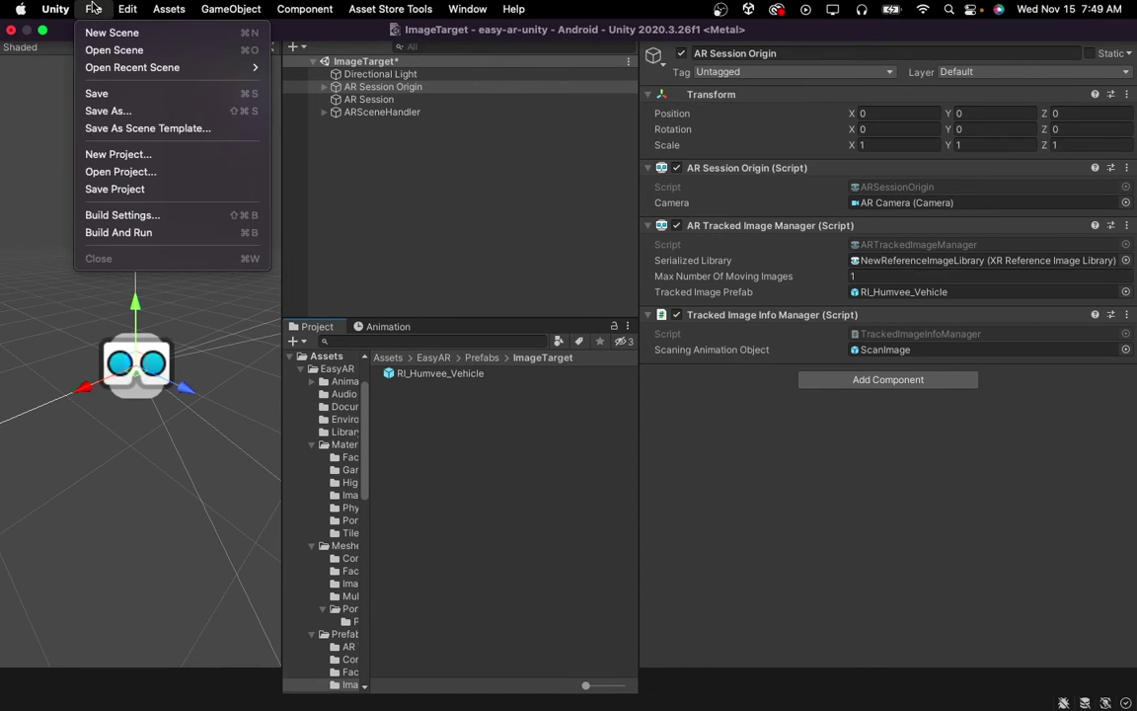
{"action": "left_click", "coordinate": [111, 95]}
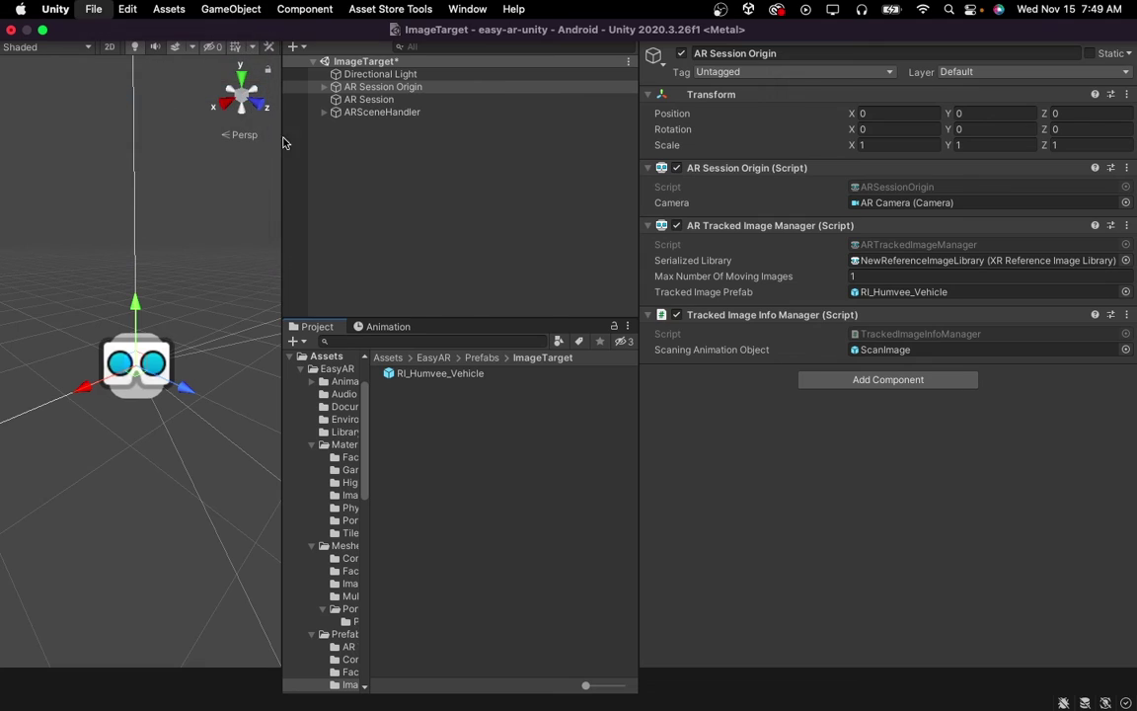
{"action": "left_click", "coordinate": [89, 8]}
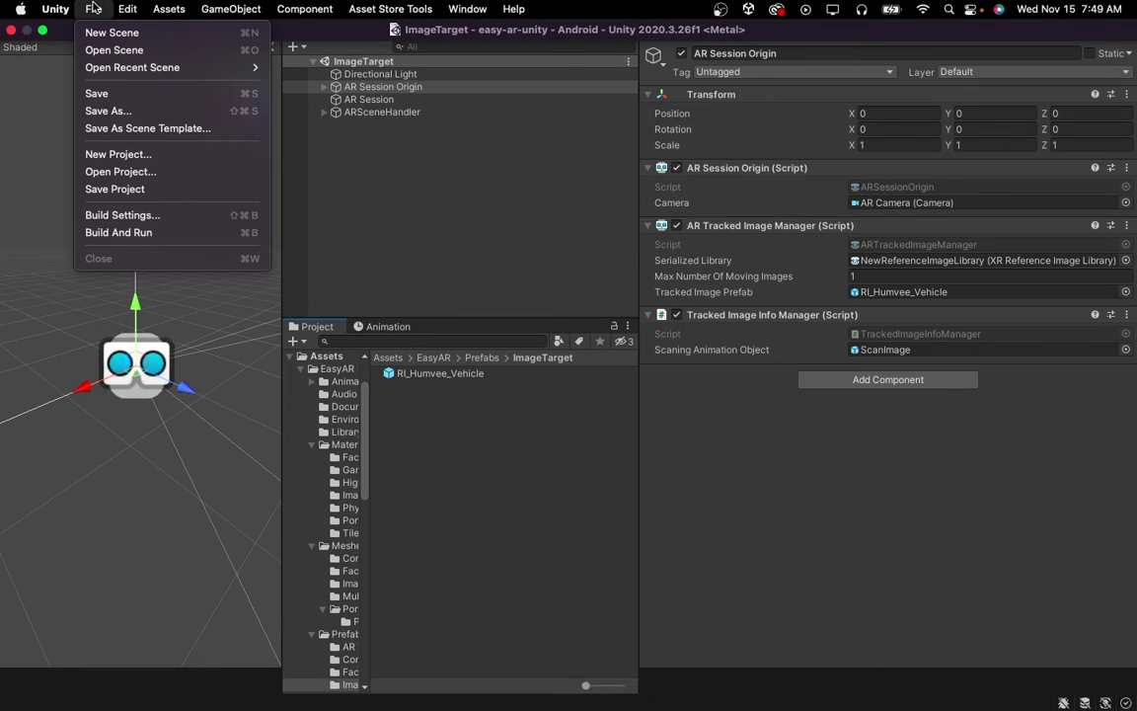
{"action": "left_click", "coordinate": [146, 214]}
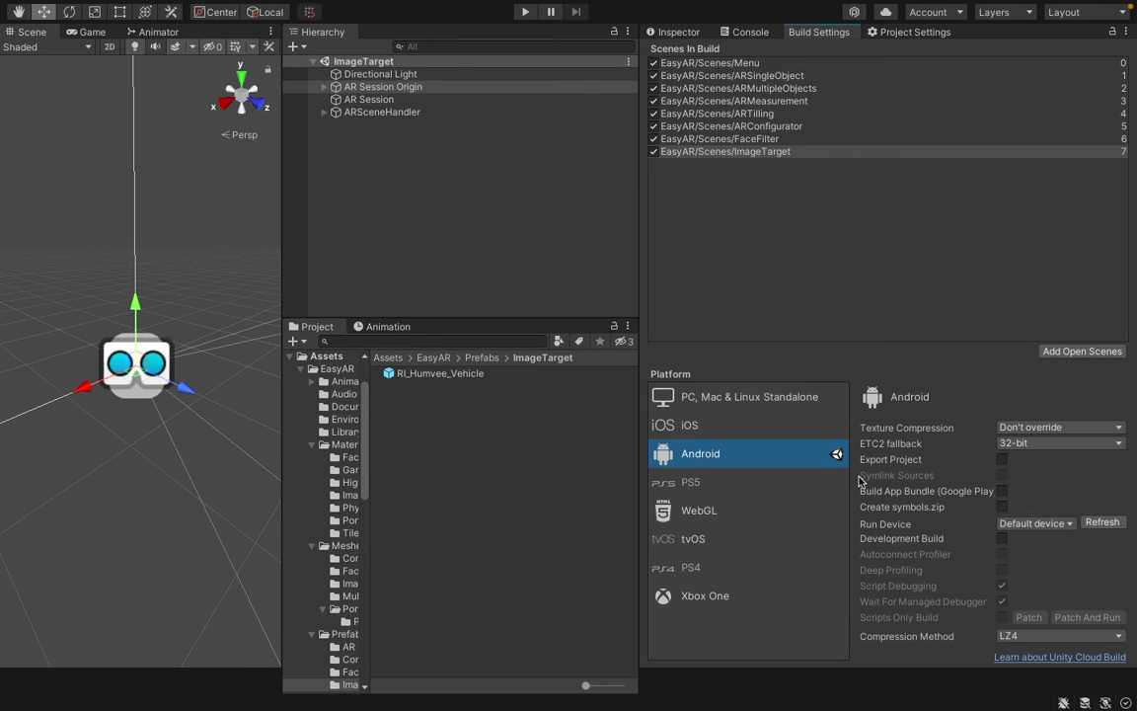
Look over the iOS platform options, then select Android as the build platform.
{"action": "left_click", "coordinate": [718, 430]}
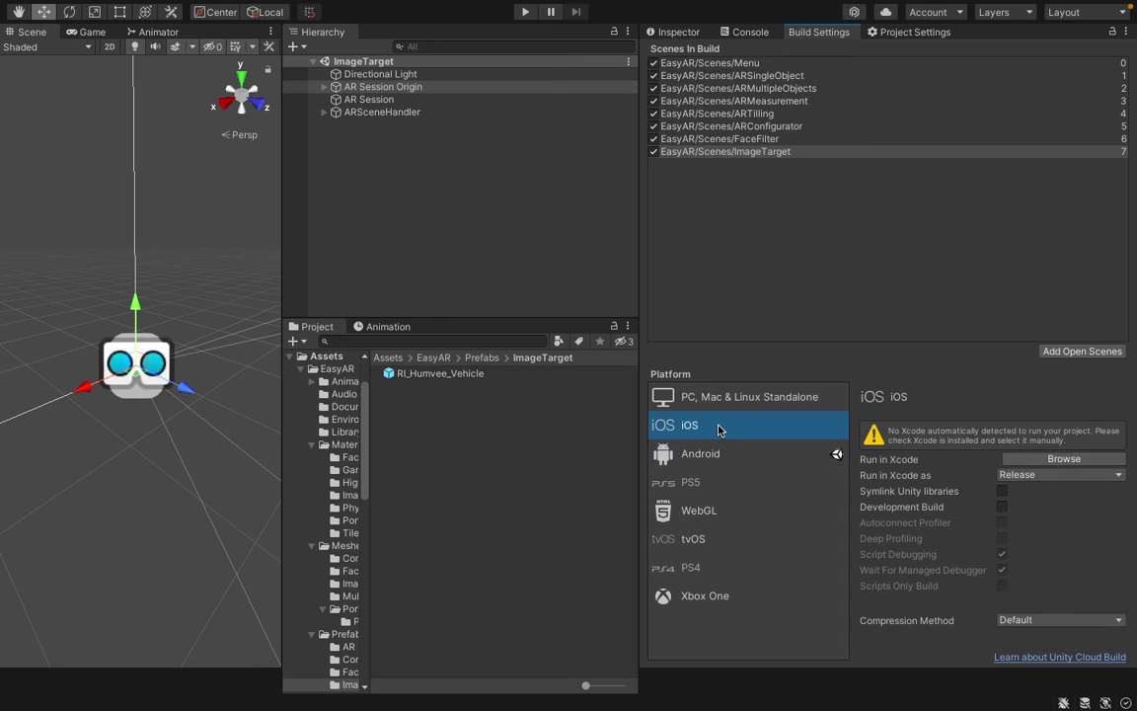
{"action": "left_click", "coordinate": [715, 459]}
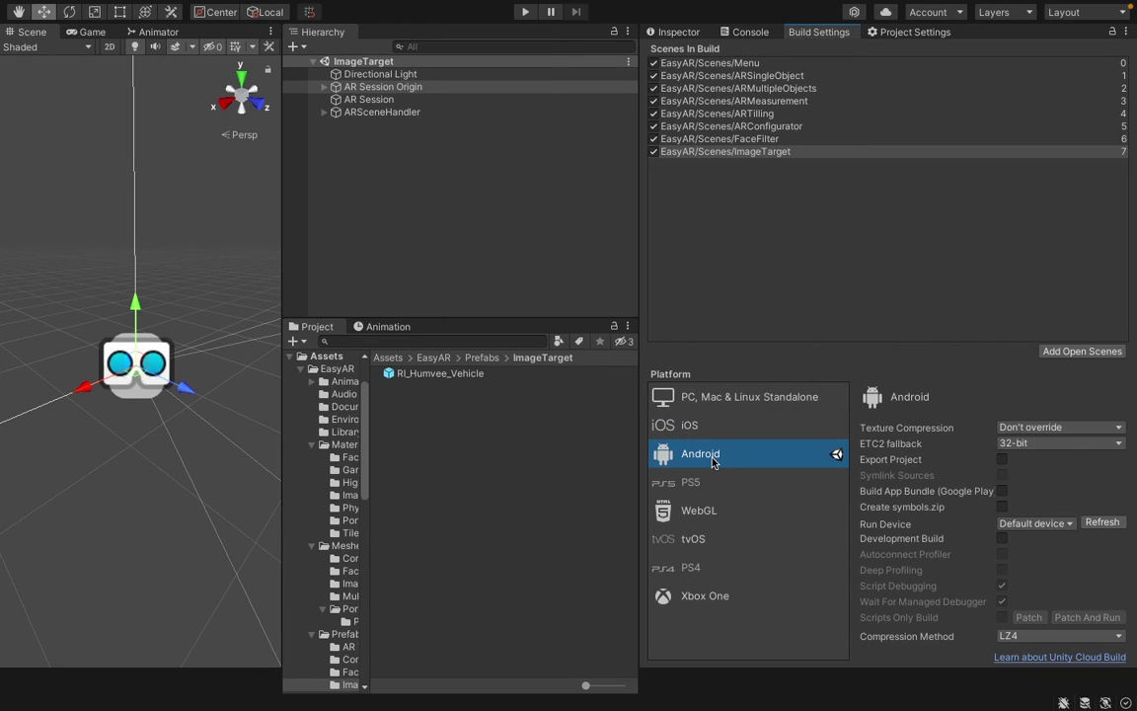